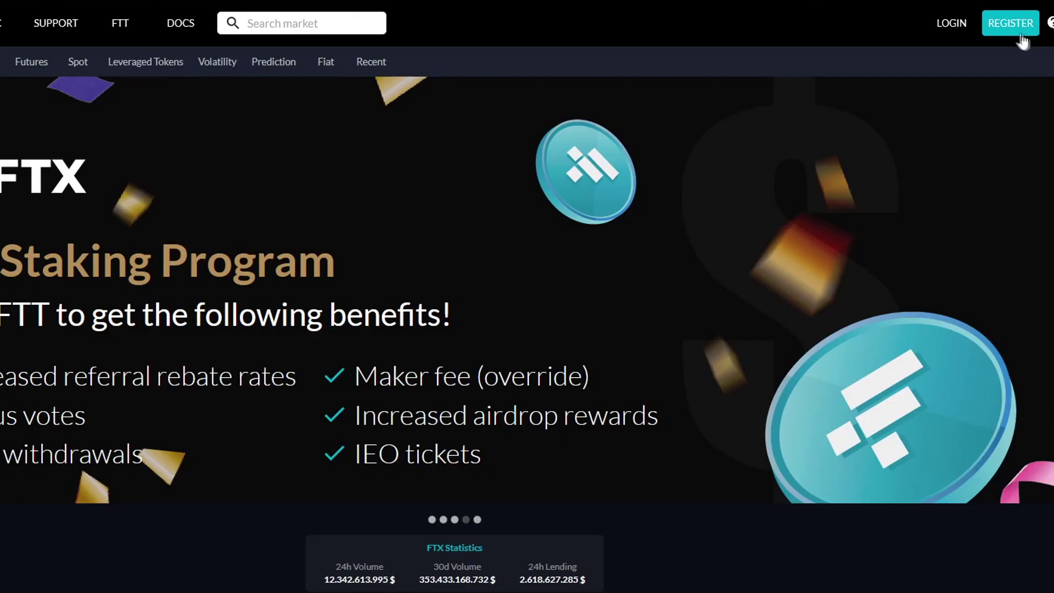
Step: Register a new FTX account and choose Individual for Level 1 identity verification
click(1020, 35)
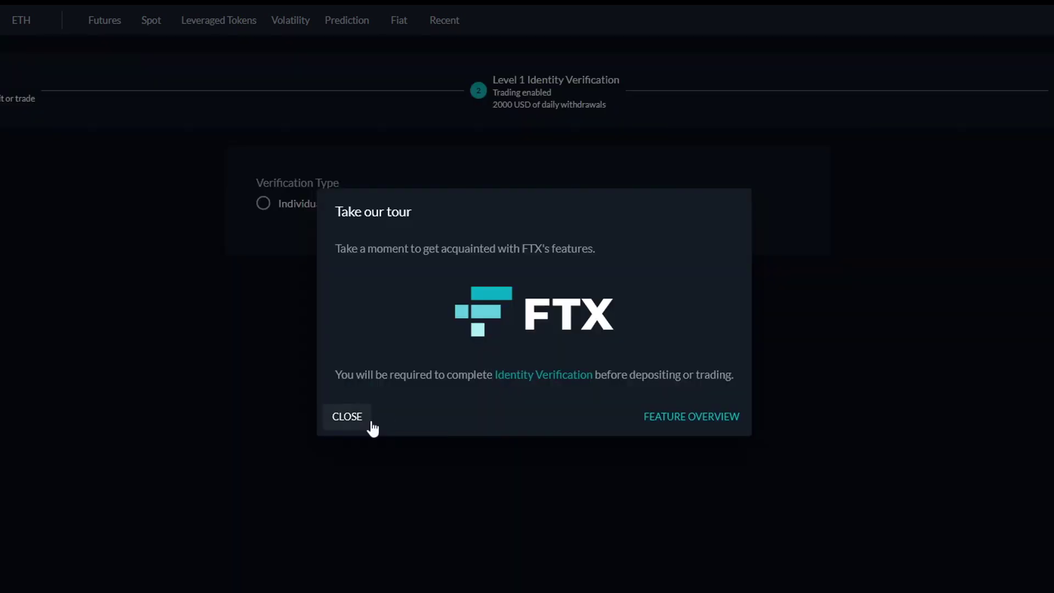
click(366, 421)
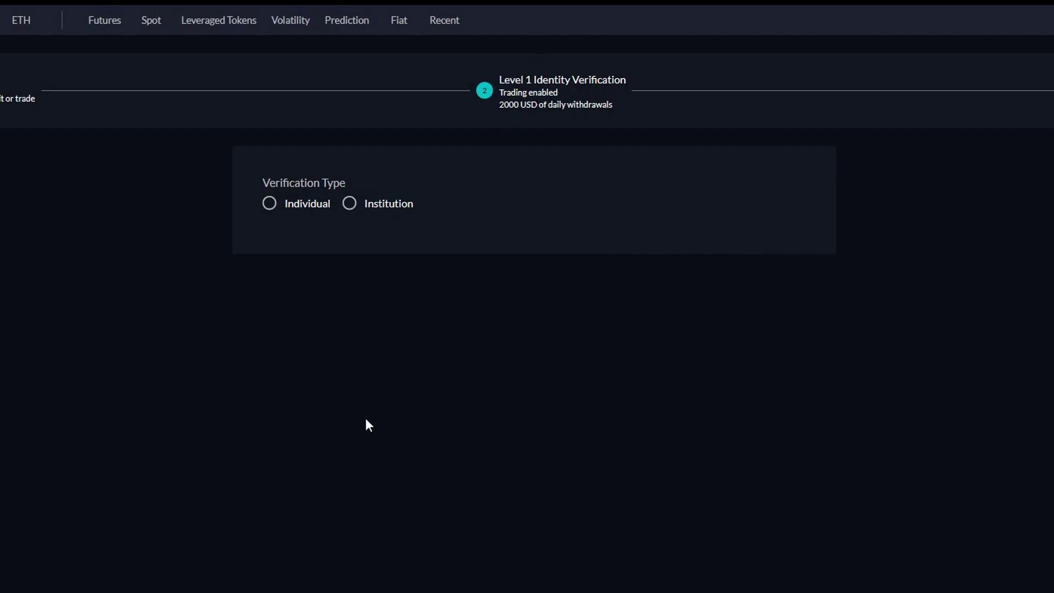
click(278, 204)
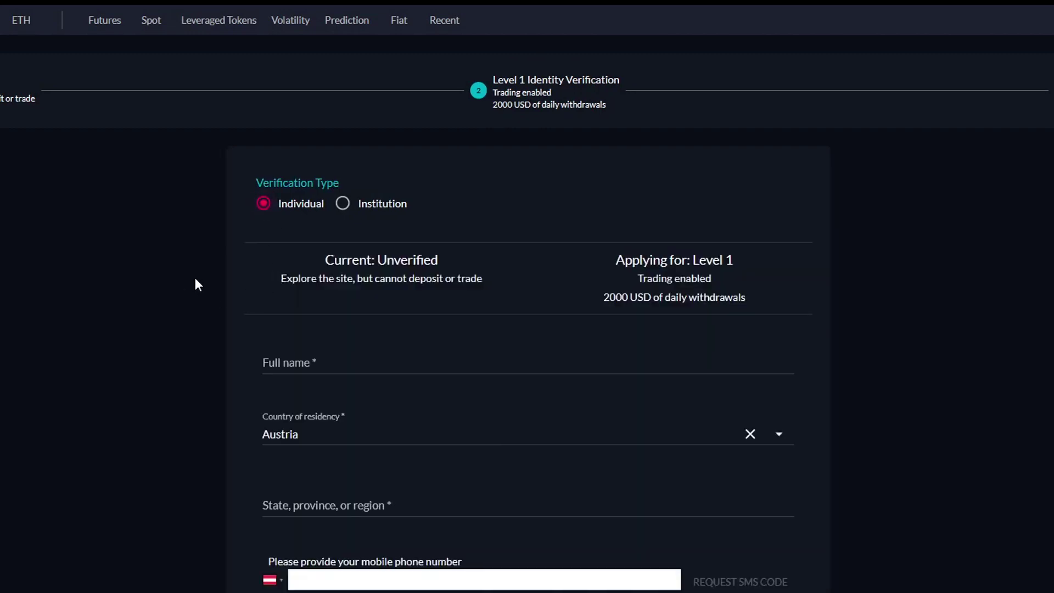
scroll(195, 278, down, 3)
Step: Start identity verification with a passport and continue the document upload on mobile
click(300, 207)
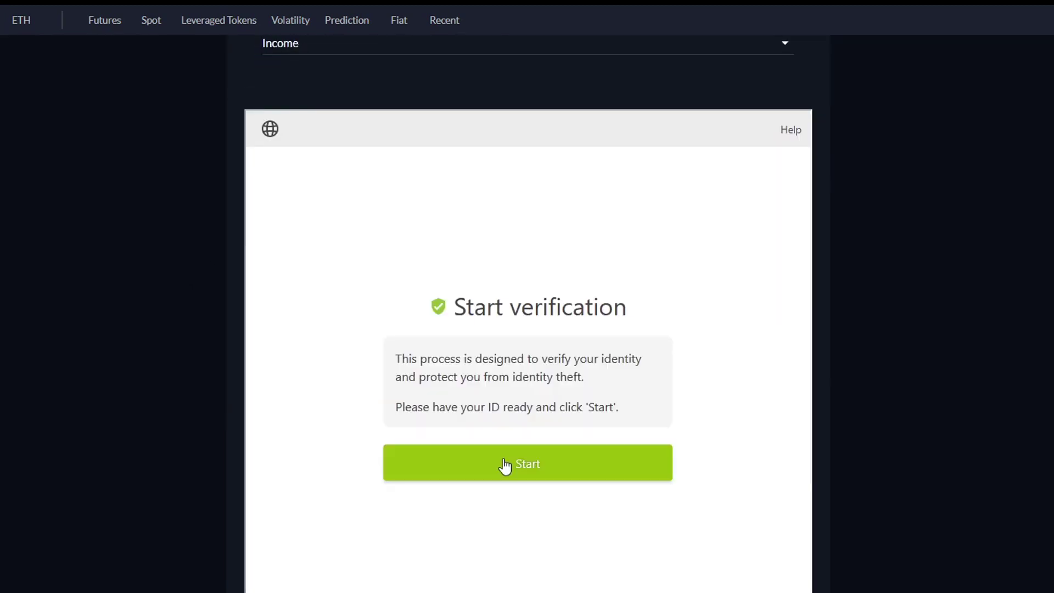
click(504, 465)
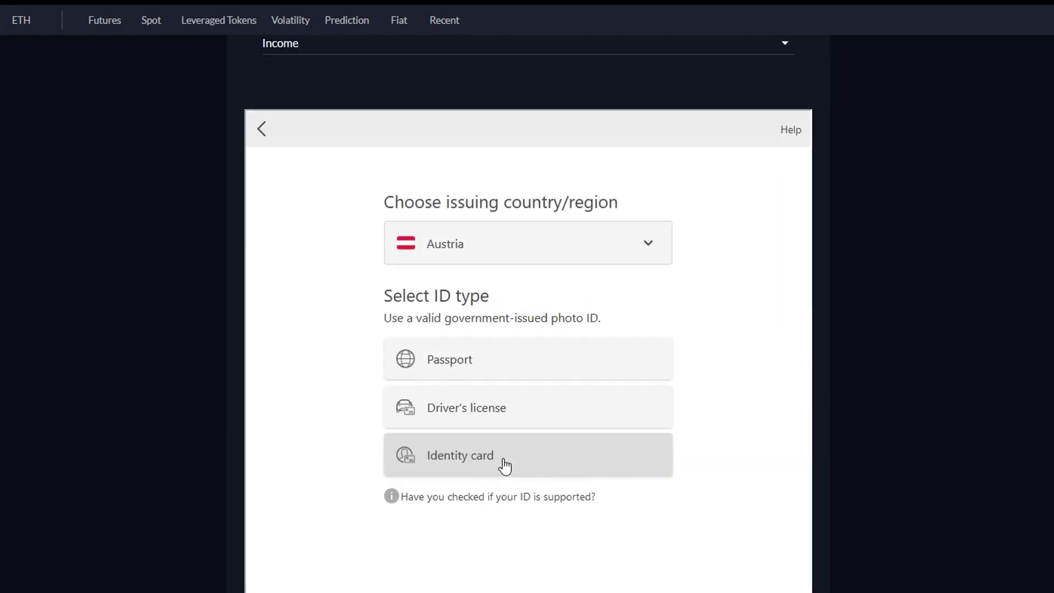
click(506, 361)
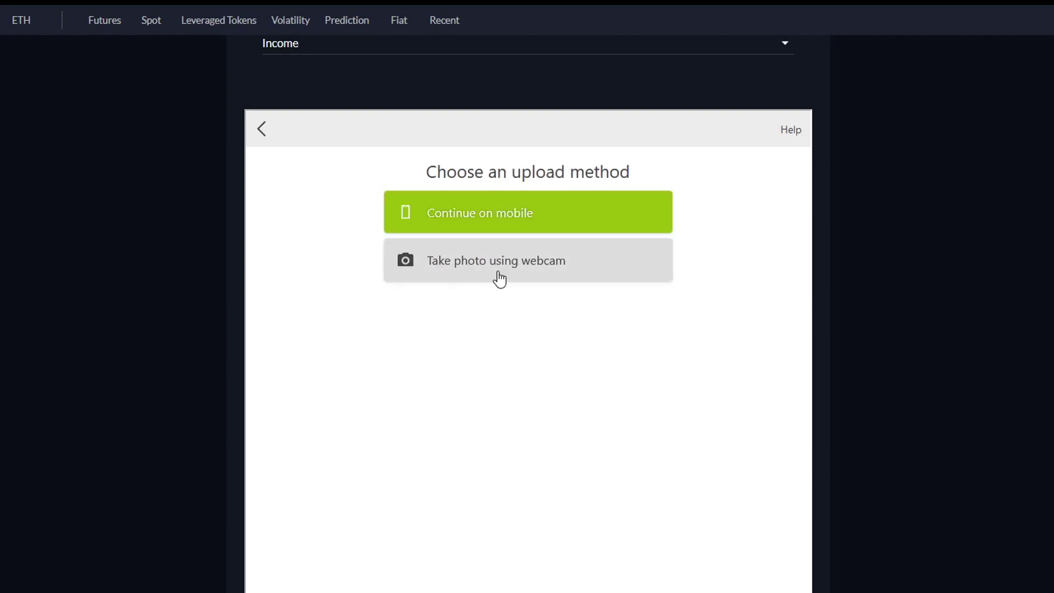
click(508, 224)
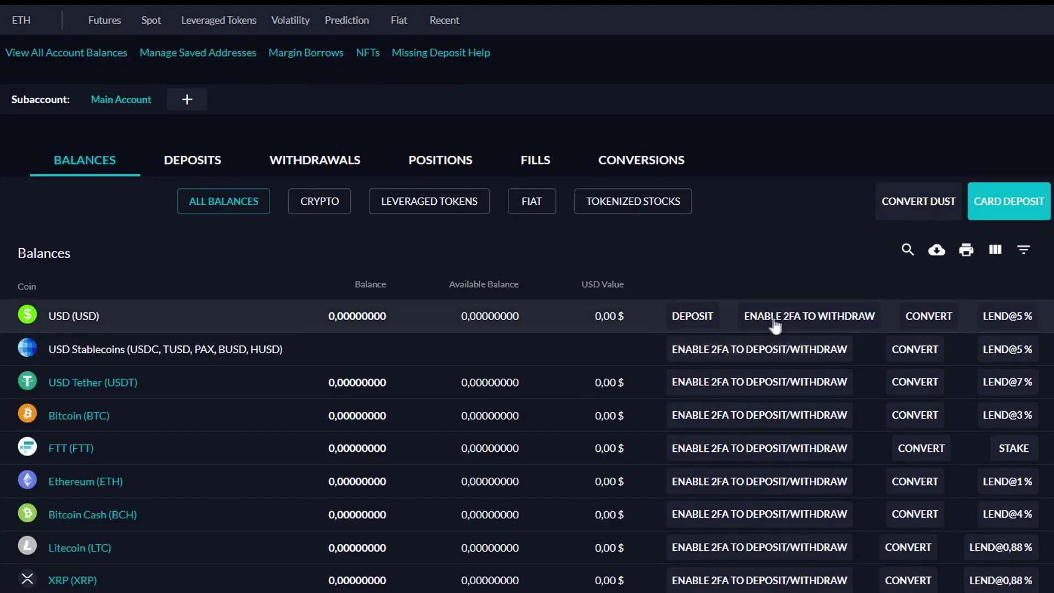
Step: Set up two-factor authentication on FTX so withdrawals are enabled
click(773, 321)
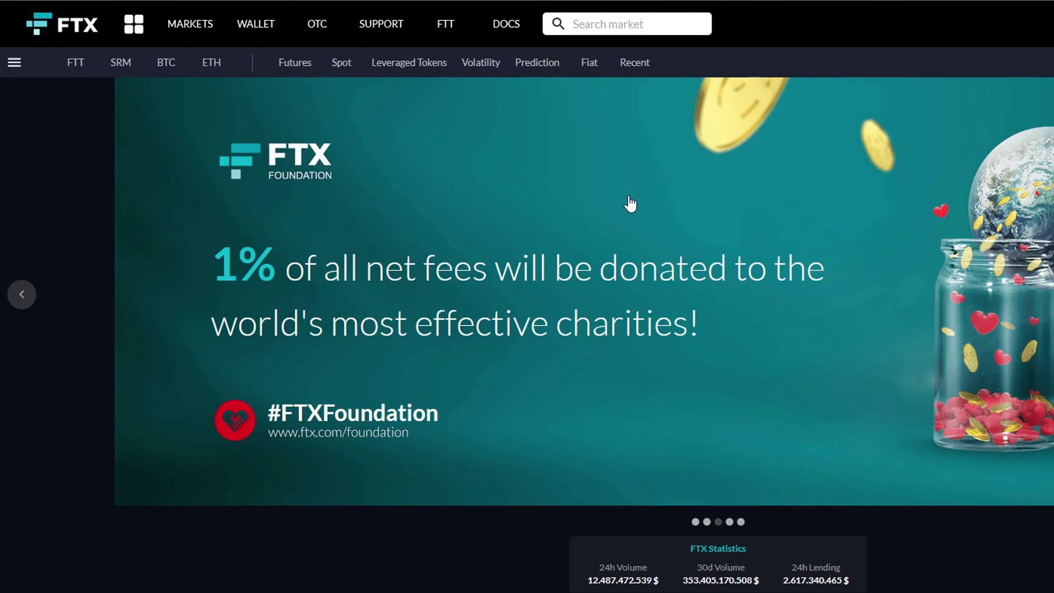
Step: Open FTX's Deposit BUSD dialog and select the deposit address to copy it
click(268, 28)
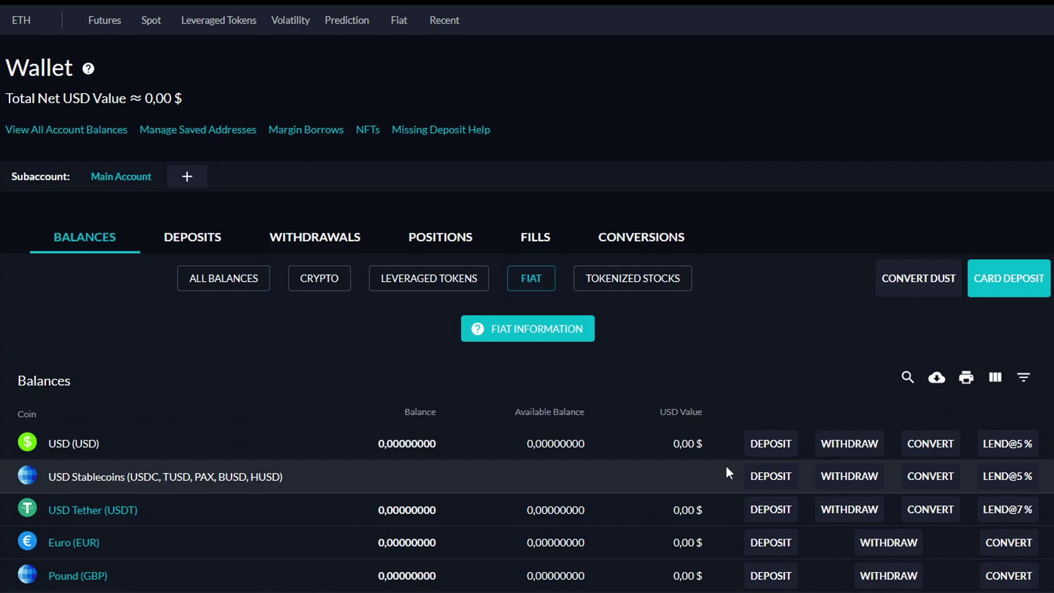
click(760, 472)
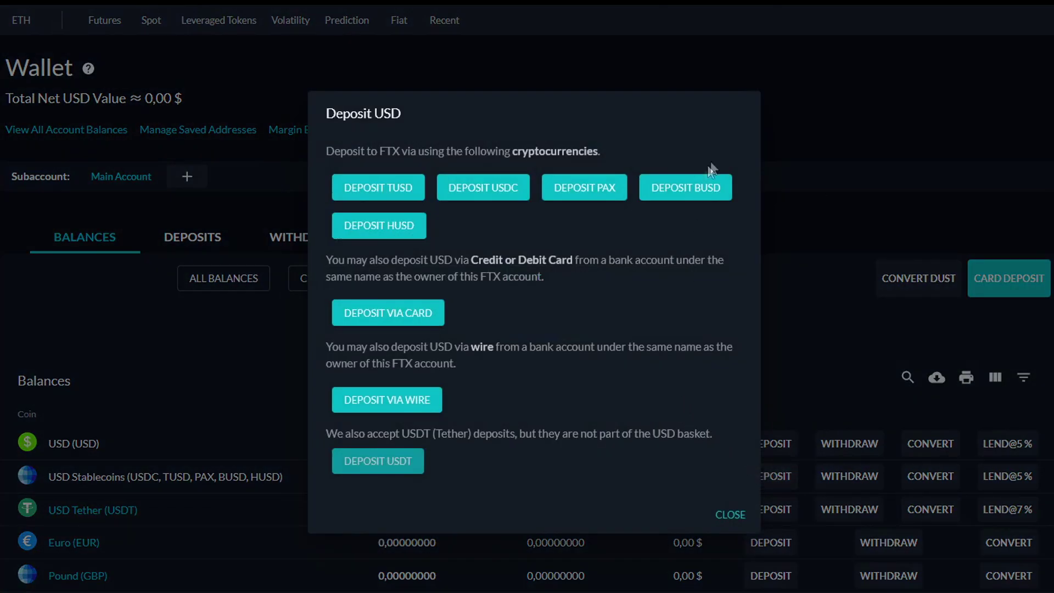
click(686, 195)
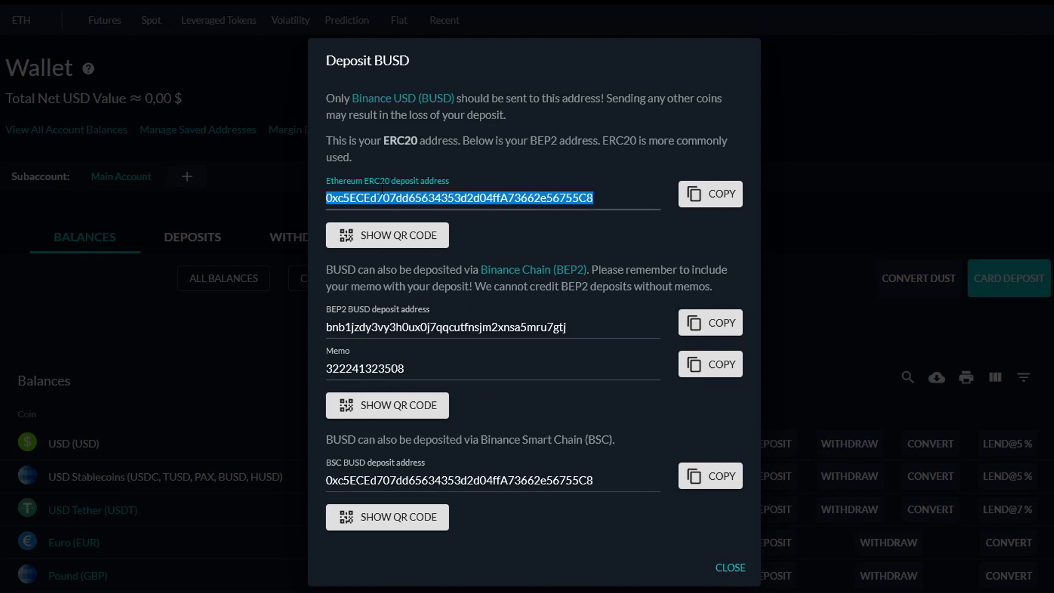
click(569, 208)
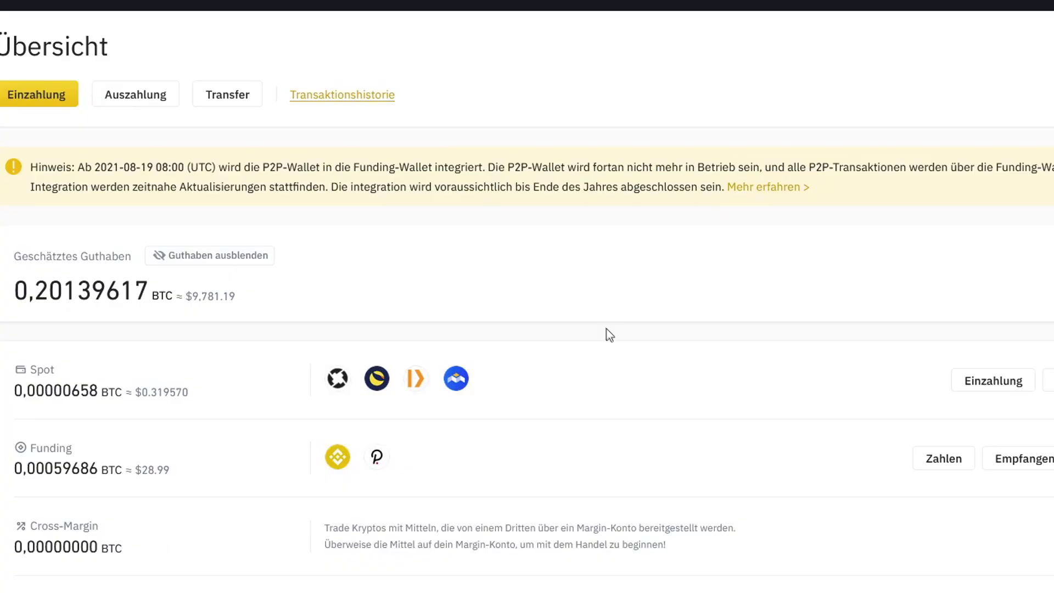
scroll(607, 331, down, 4)
scroll(593, 337, down, 2)
scroll(540, 332, down, 4)
Step: Claim all unclaimed Liquid Swap pool rewards under Verdiene > Swap > Mein Anteil
click(384, 447)
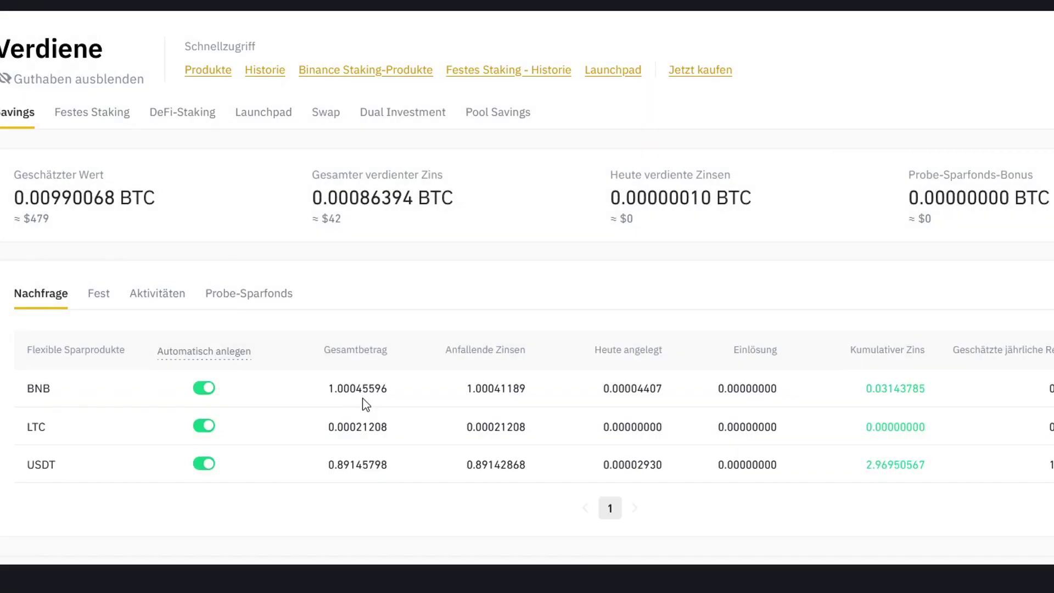
click(327, 115)
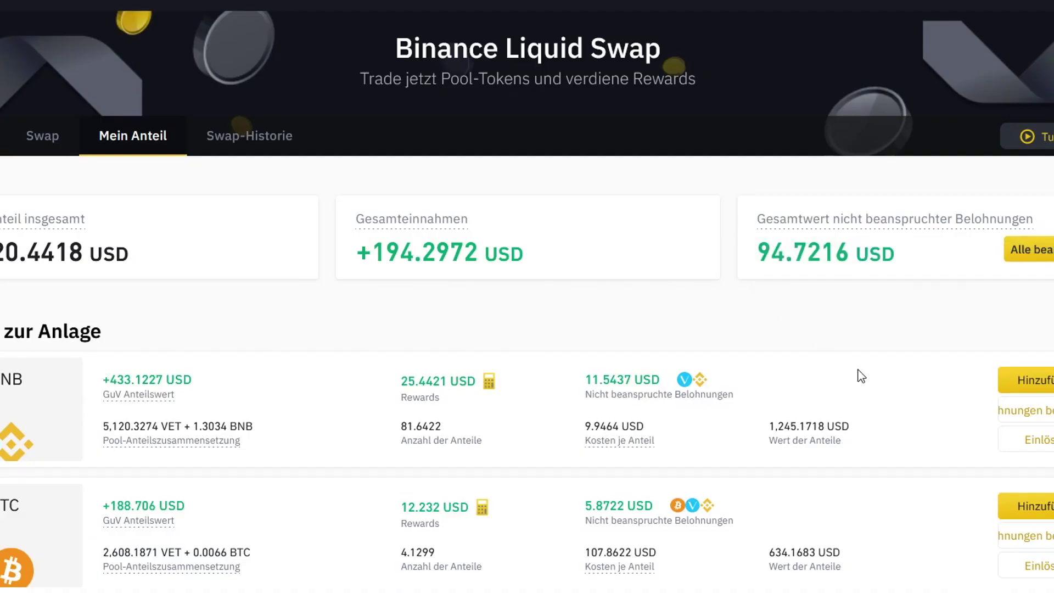
click(1025, 253)
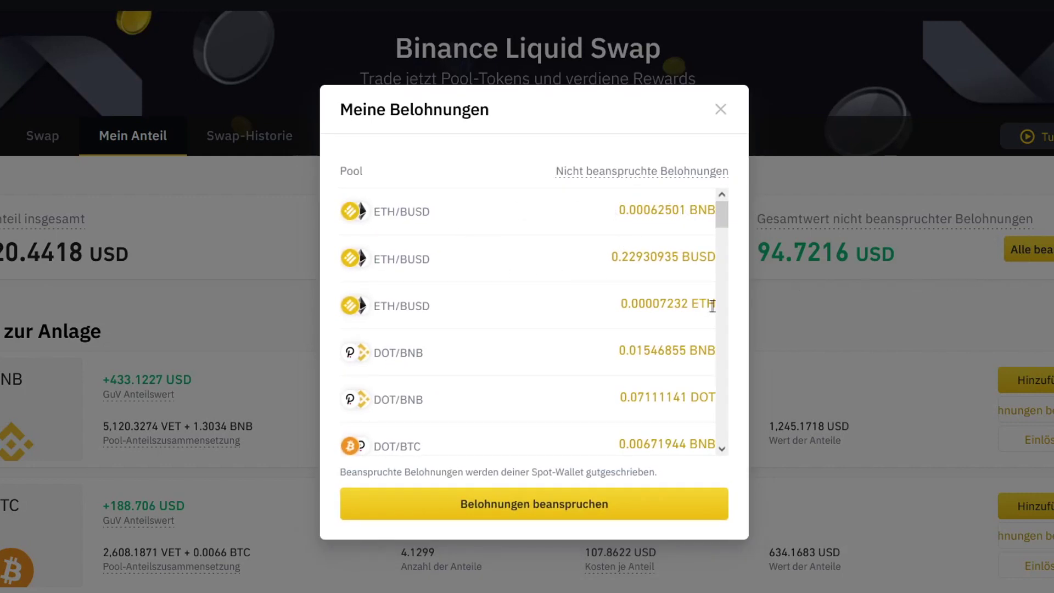
scroll(674, 321, down, 3)
drag(728, 244, 736, 424)
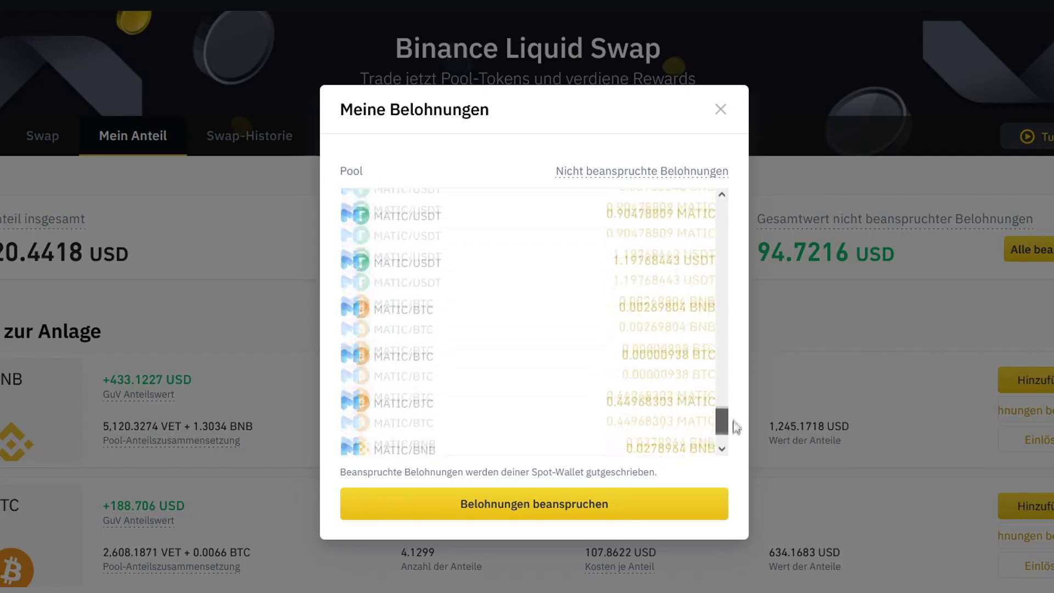
click(708, 503)
click(1007, 39)
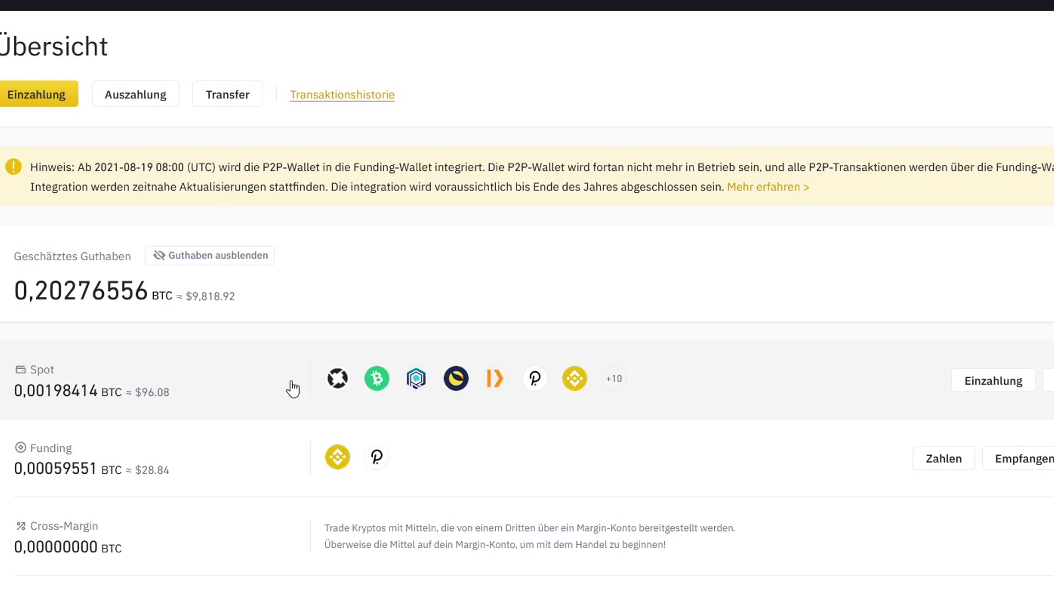
Step: Review the Spot wallet's asset balances by scrolling through the table
click(293, 389)
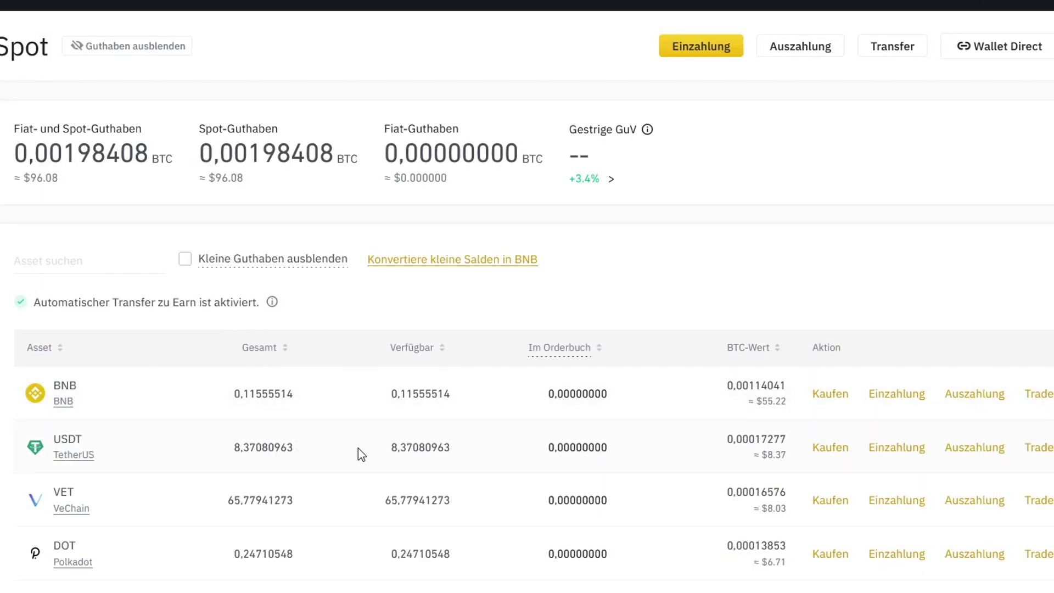
scroll(322, 449, down, 4)
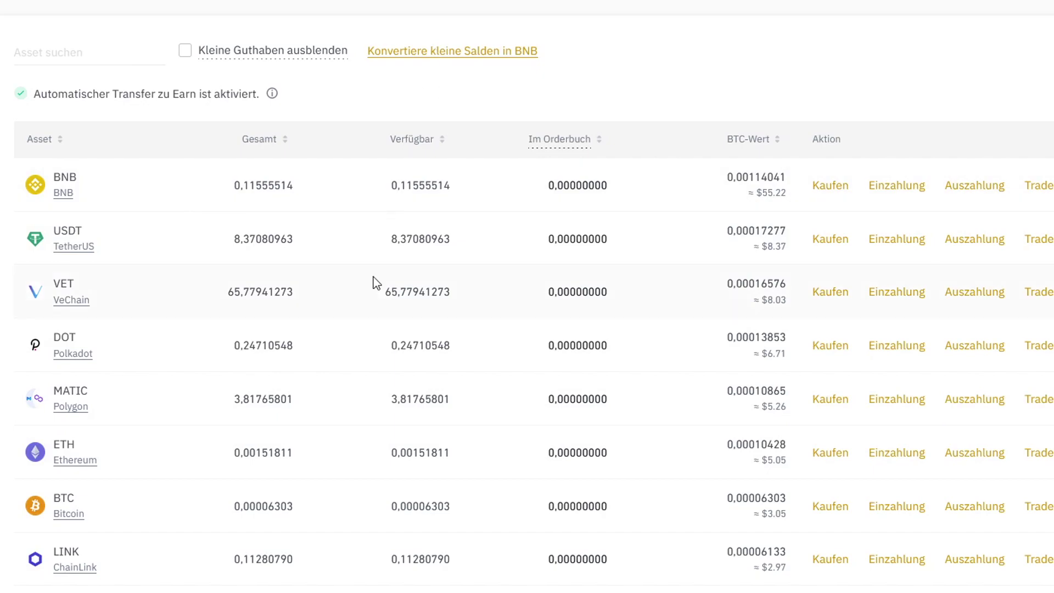
scroll(374, 280, up, 4)
scroll(399, 348, down, 4)
scroll(514, 317, up, 4)
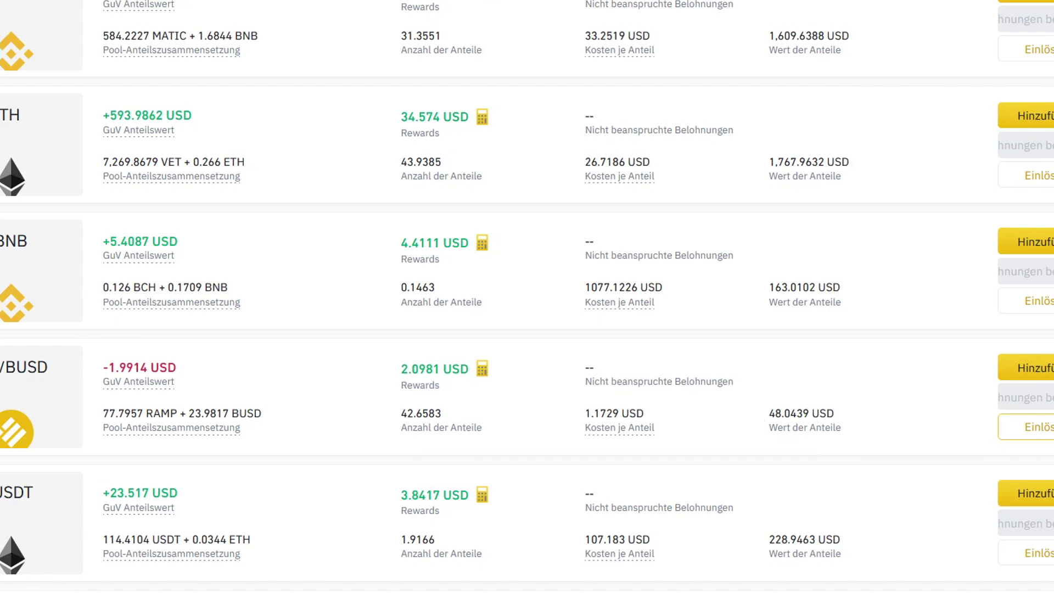
Step: Redeem the full RAMP/BUSD pool share as BUSD (MAX) and confirm
click(1025, 426)
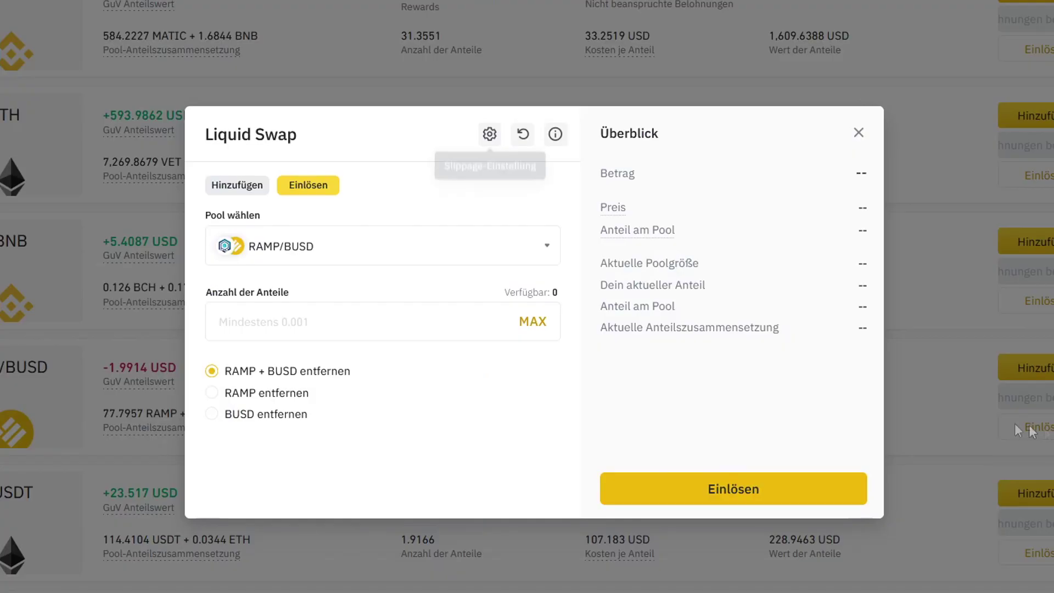
click(212, 414)
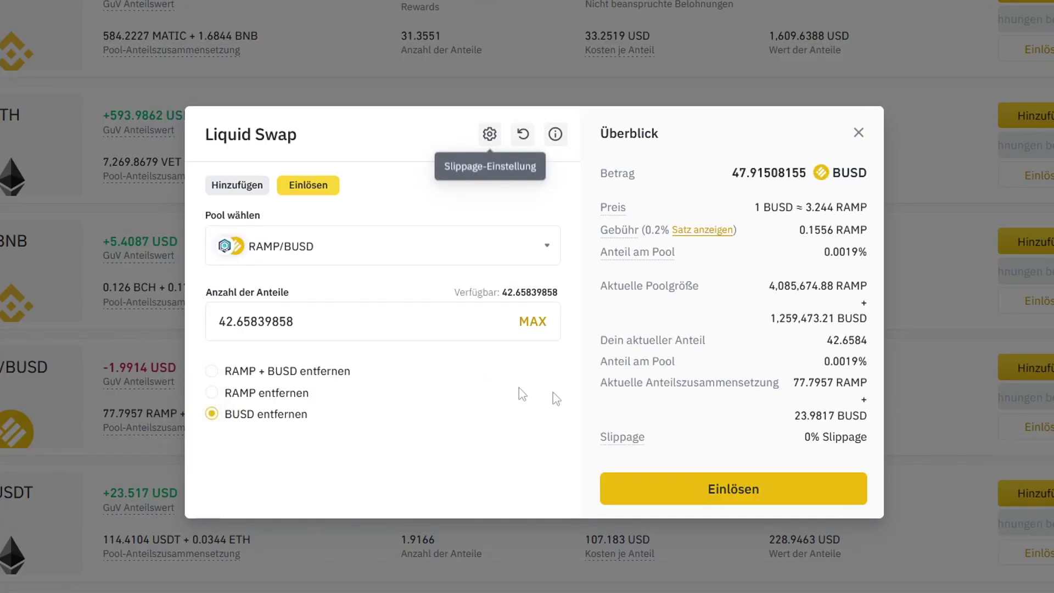
click(730, 490)
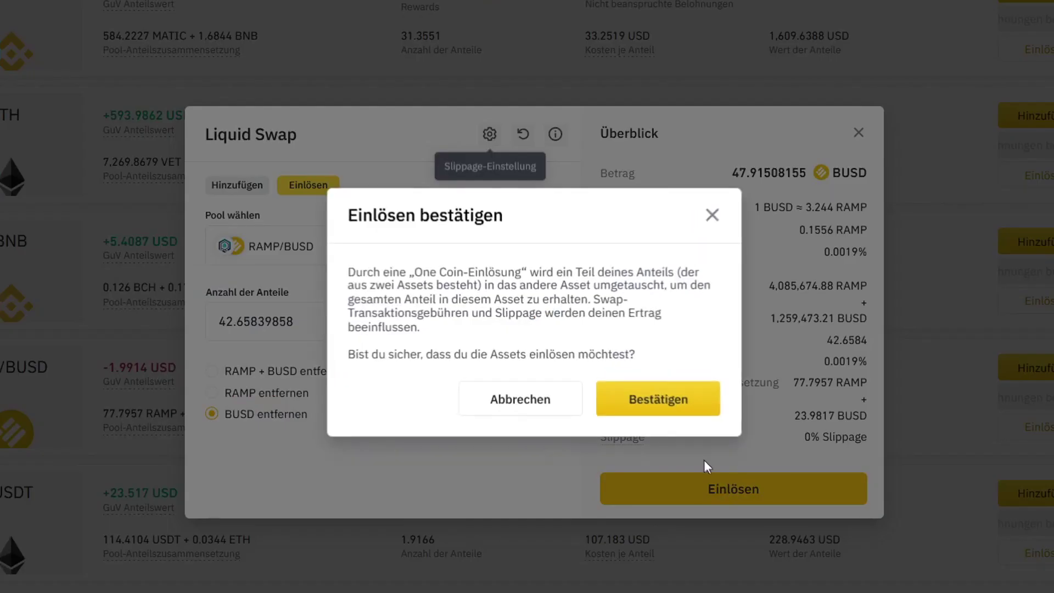
click(634, 397)
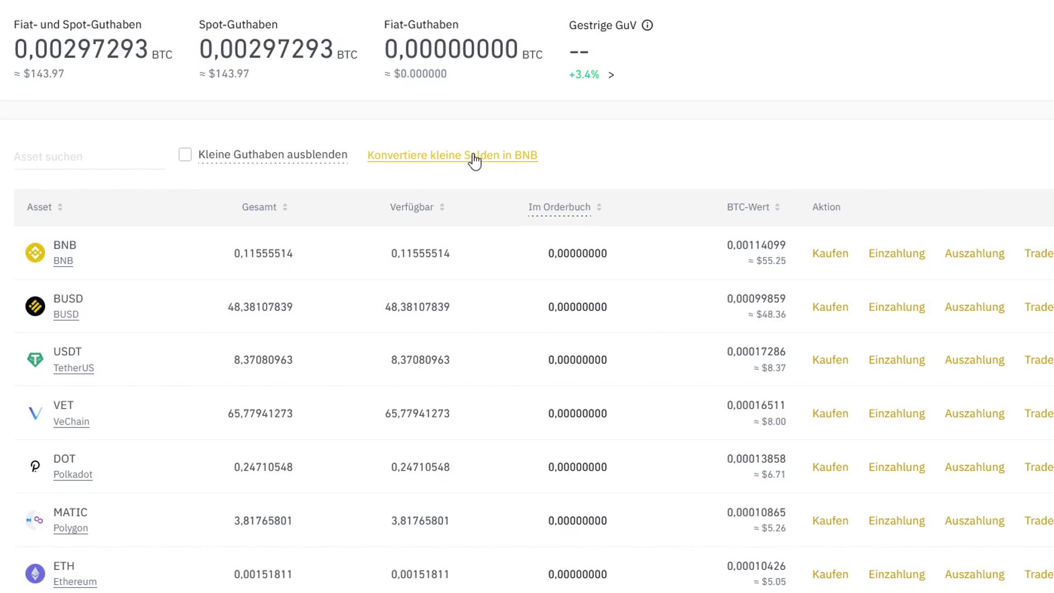
Step: Convert all small balances except BUSD and ZRX into about 0.0828 BNB
scroll(416, 192, up, 2)
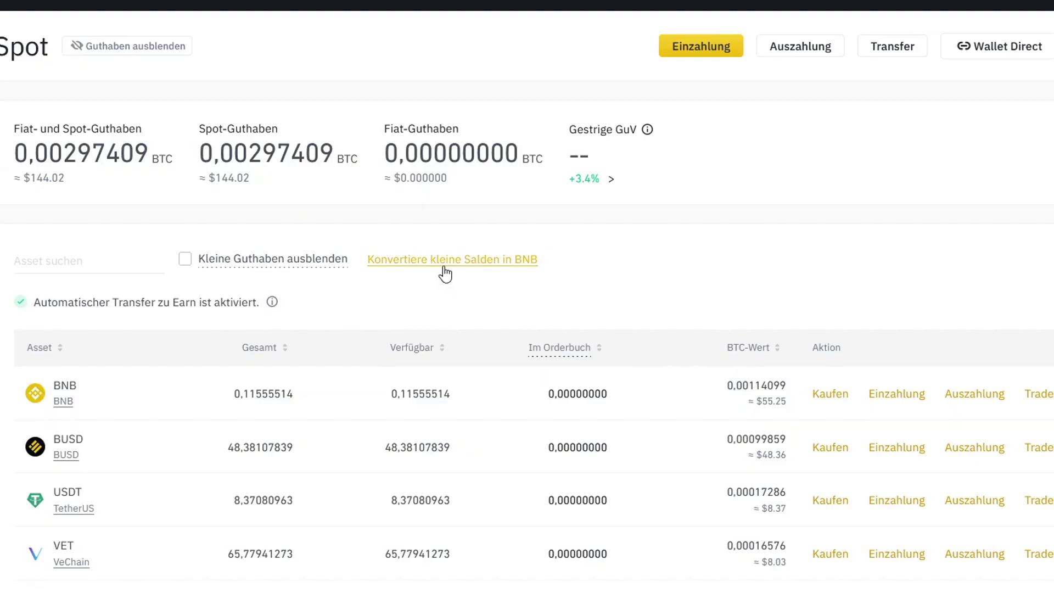
click(445, 269)
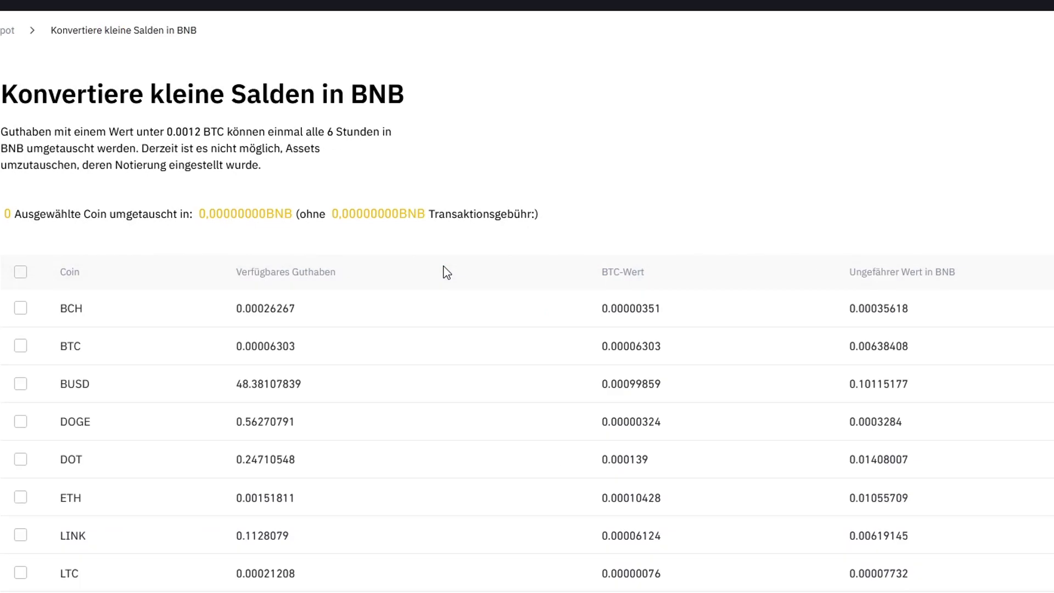
scroll(42, 167, down, 4)
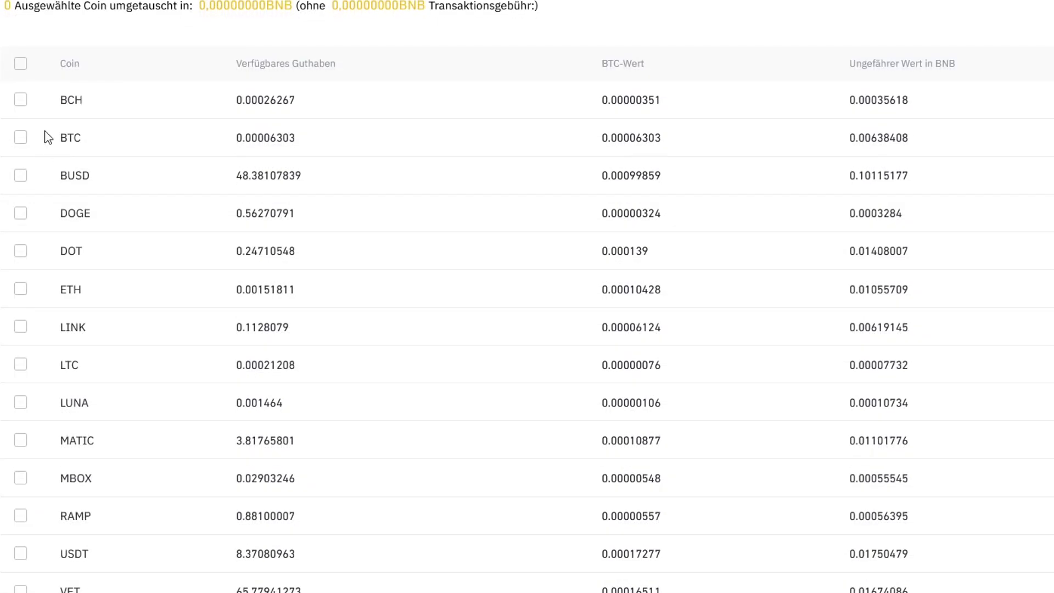
click(21, 65)
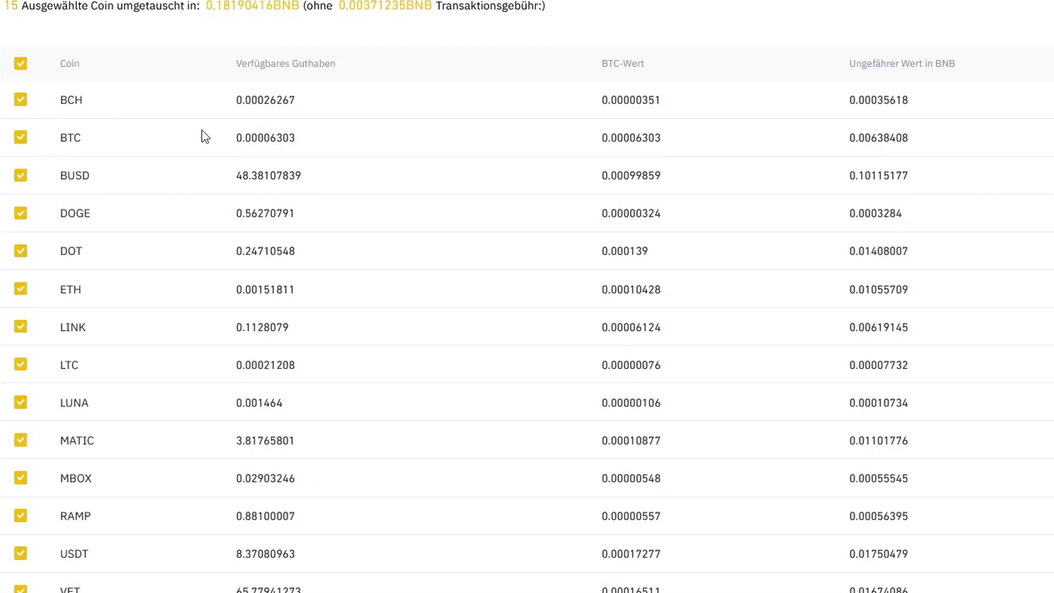
click(21, 175)
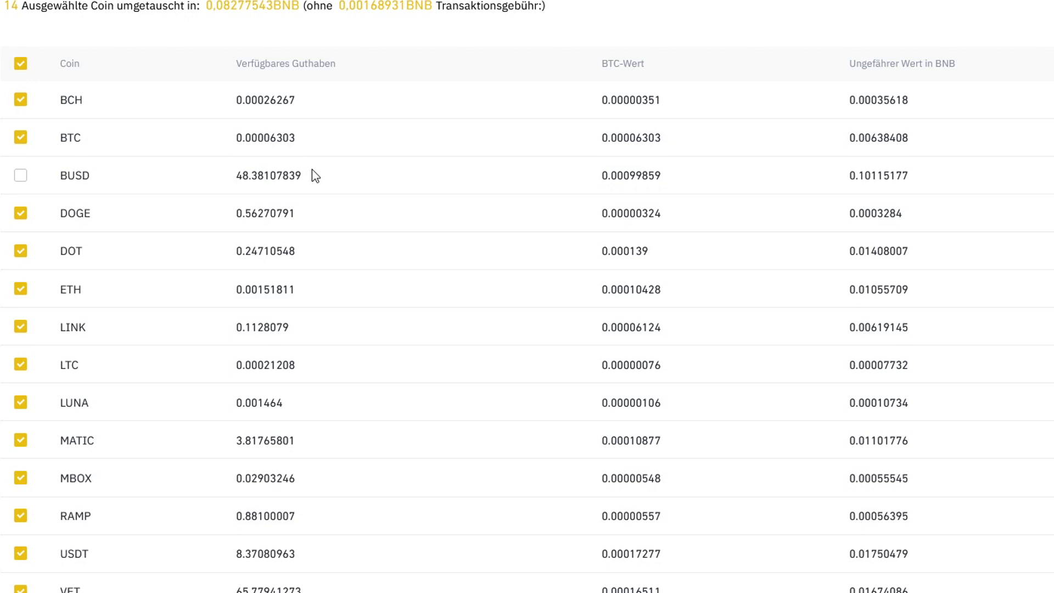
scroll(275, 154, down, 2)
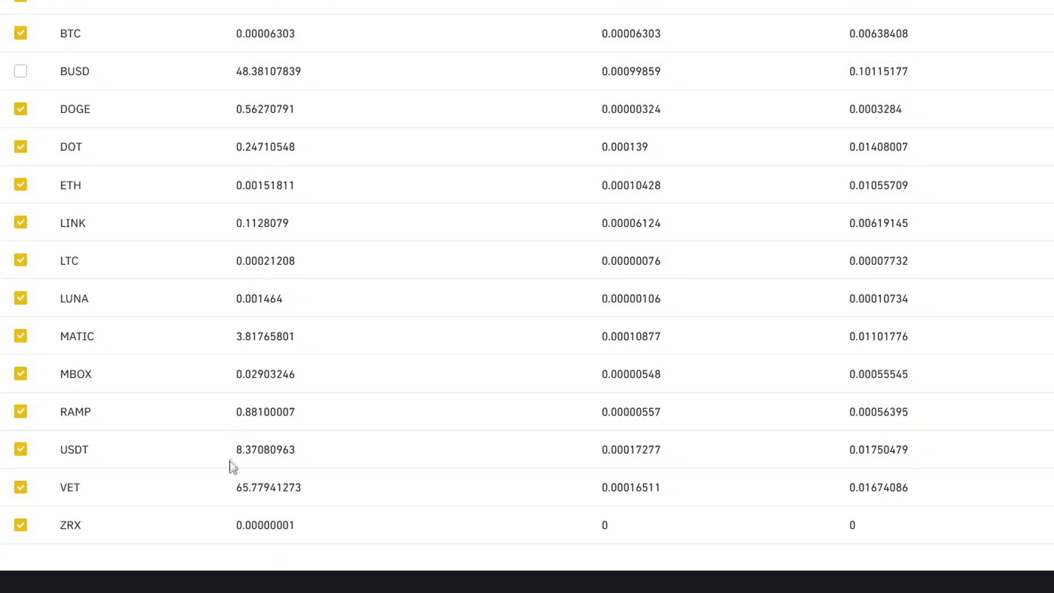
click(21, 526)
scroll(811, 475, up, 6)
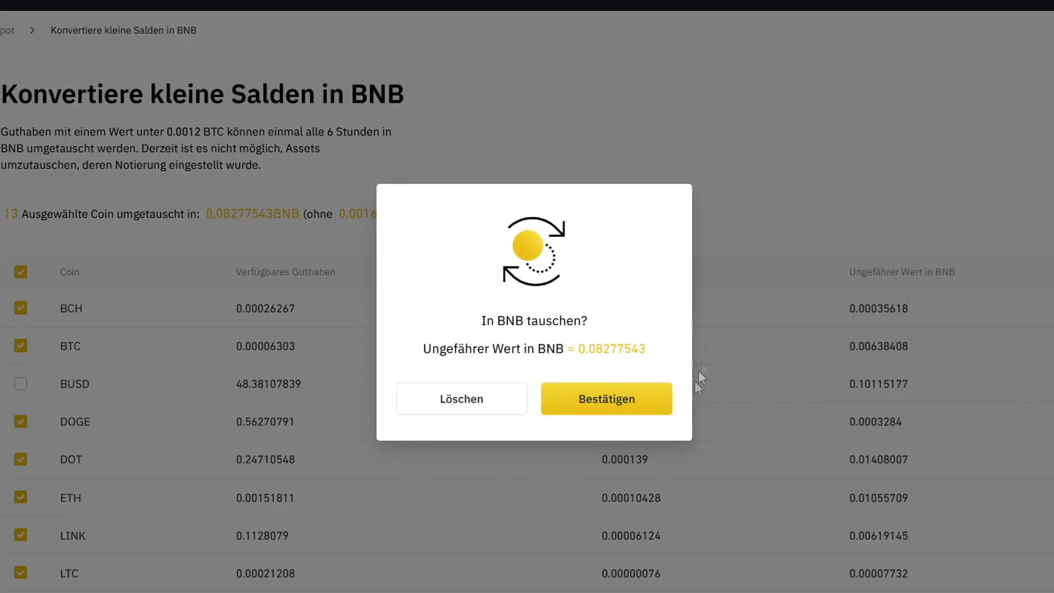
click(616, 400)
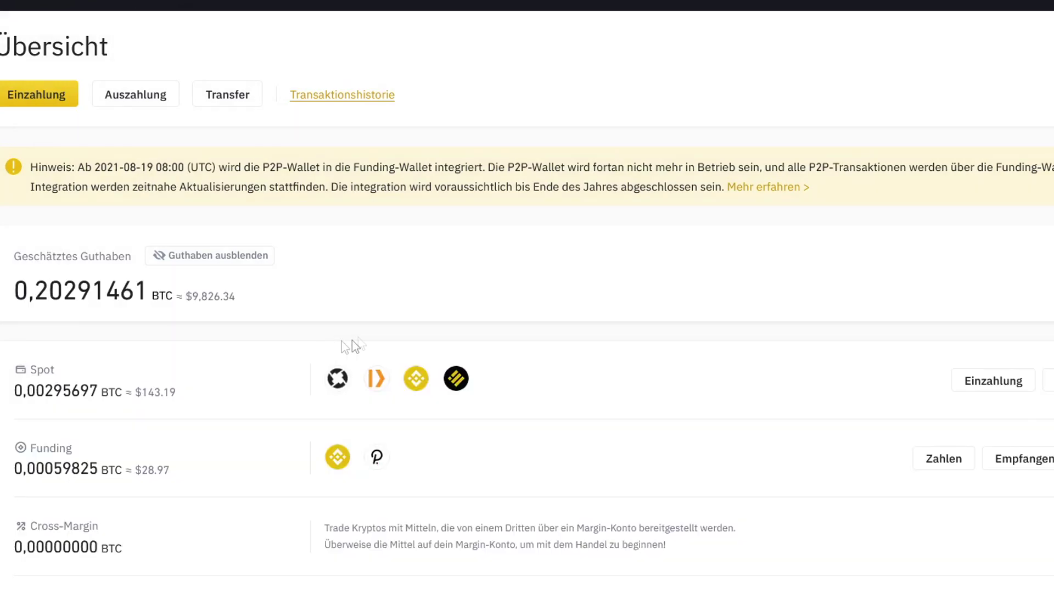
Step: Open the BNB/BUSD spot trading page from the BNB row of the Spot wallet
click(223, 388)
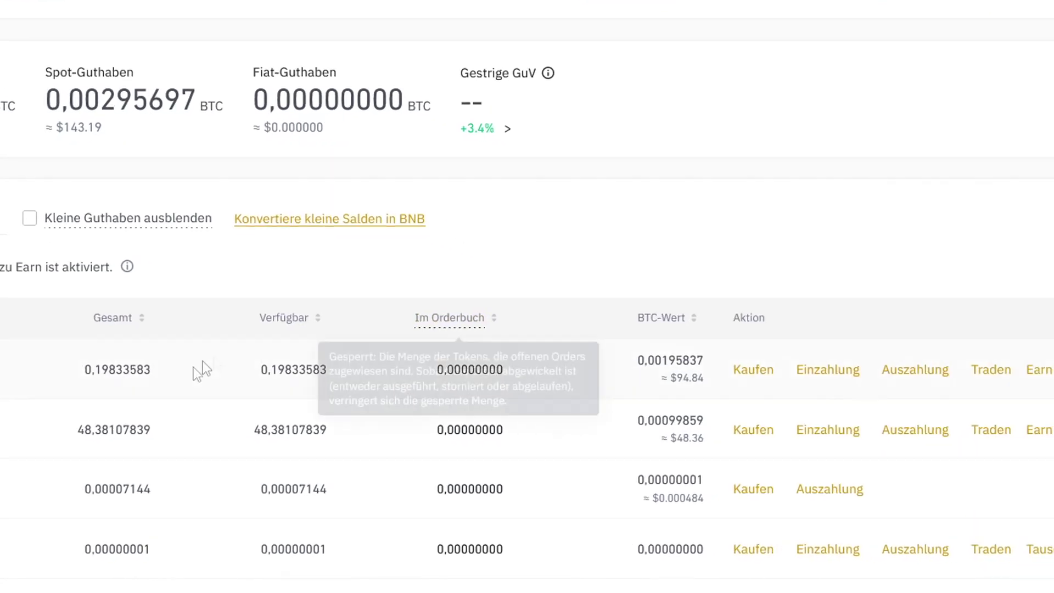
mouse_move(992, 373)
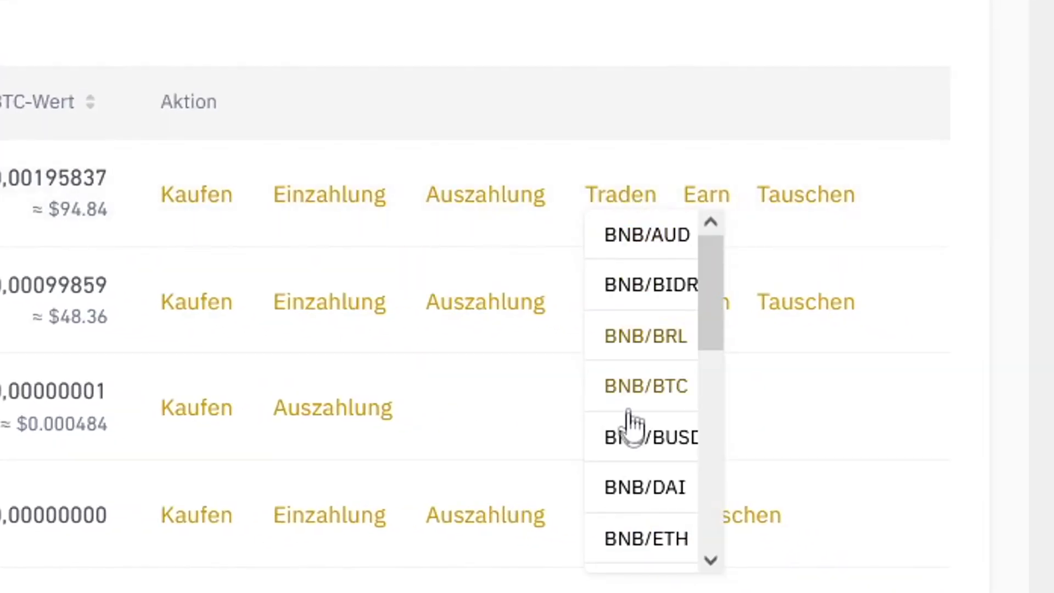
click(646, 438)
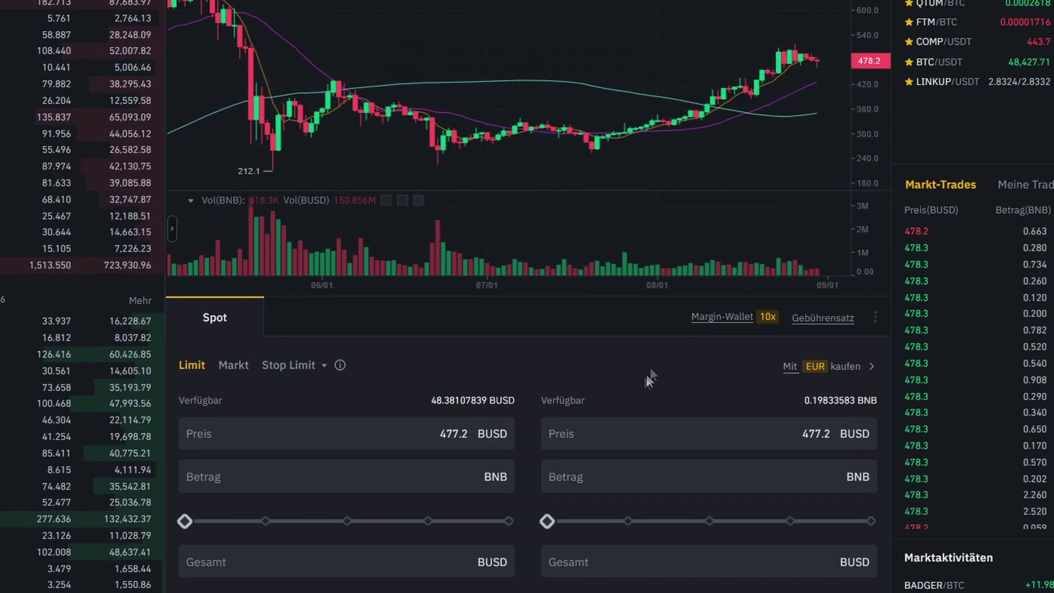
Step: Market-sell nearly all BNB for BUSD, leaving 143.02537839 BUSD available
click(725, 481)
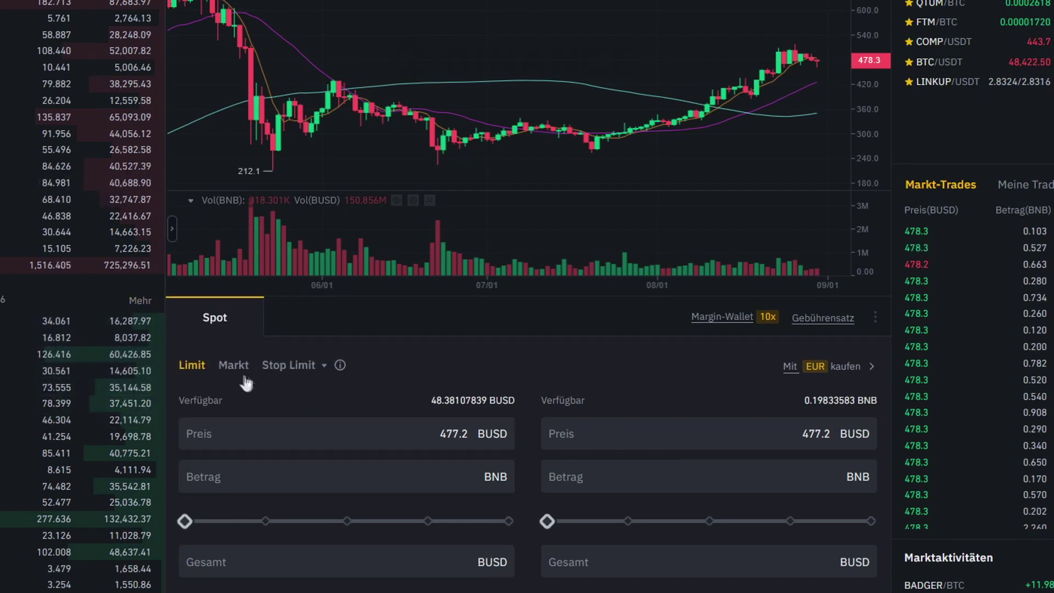
click(235, 366)
drag(547, 520, 881, 525)
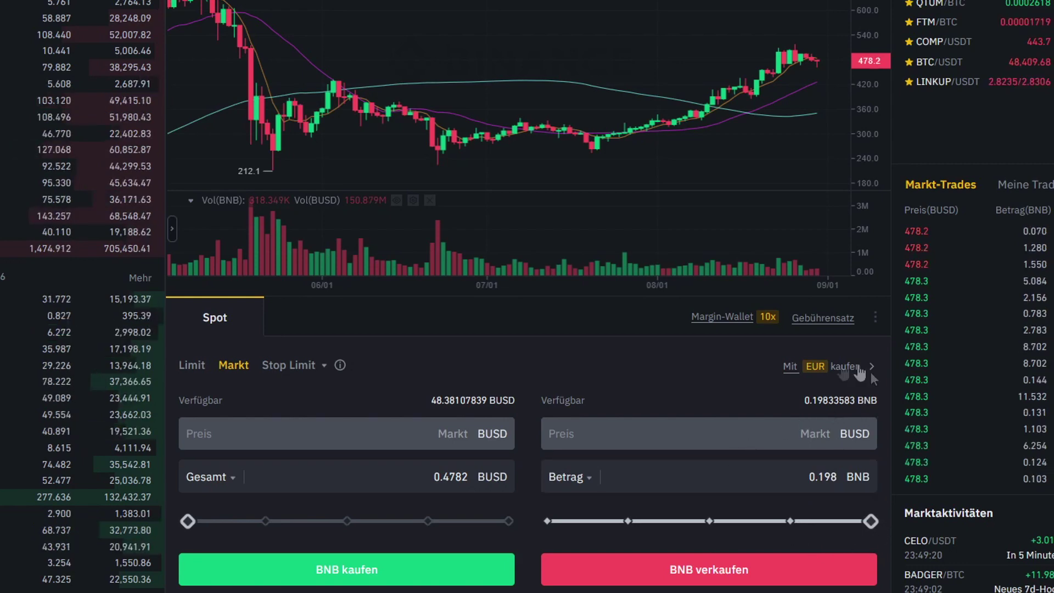
click(709, 584)
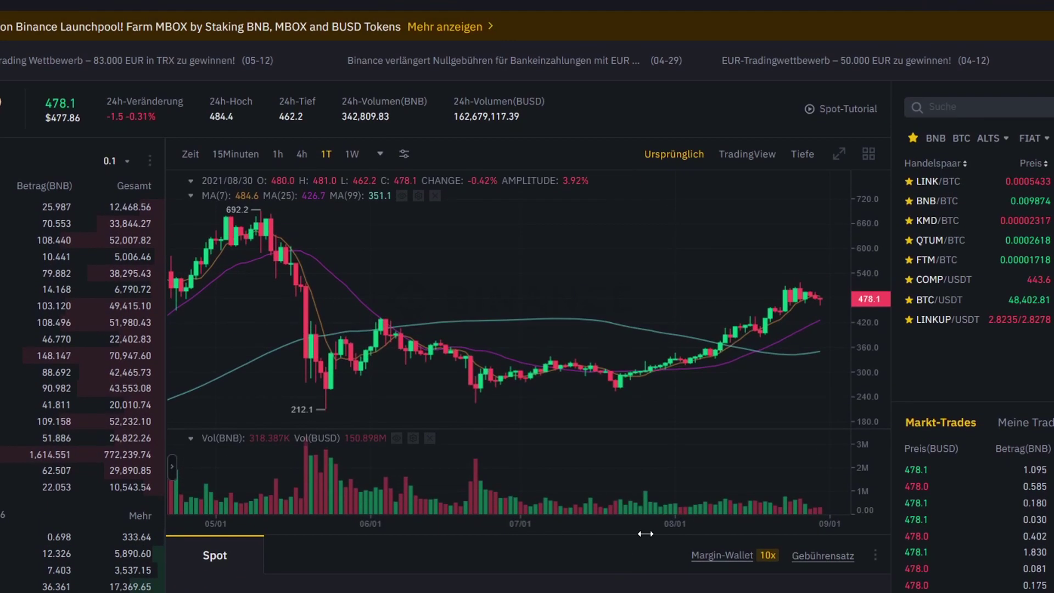
scroll(555, 510, down, 2)
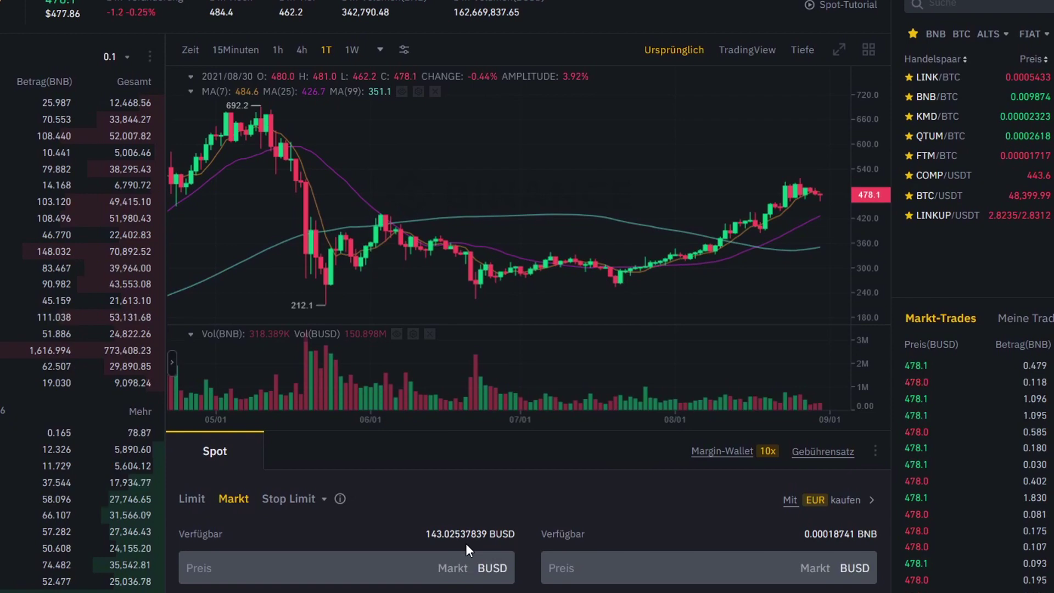
scroll(654, 499, up, 3)
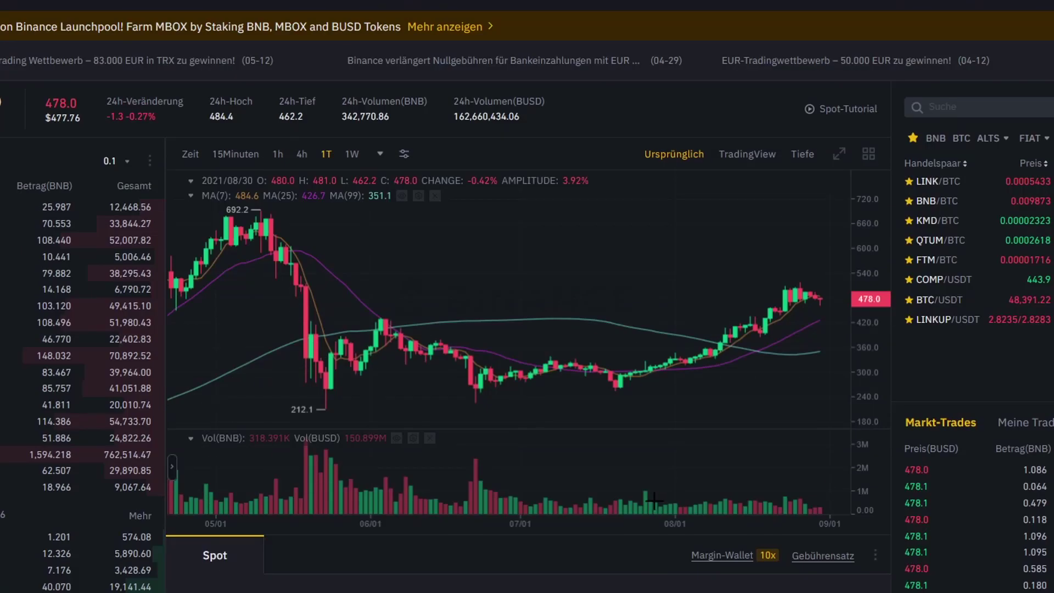
mouse_move(928, 6)
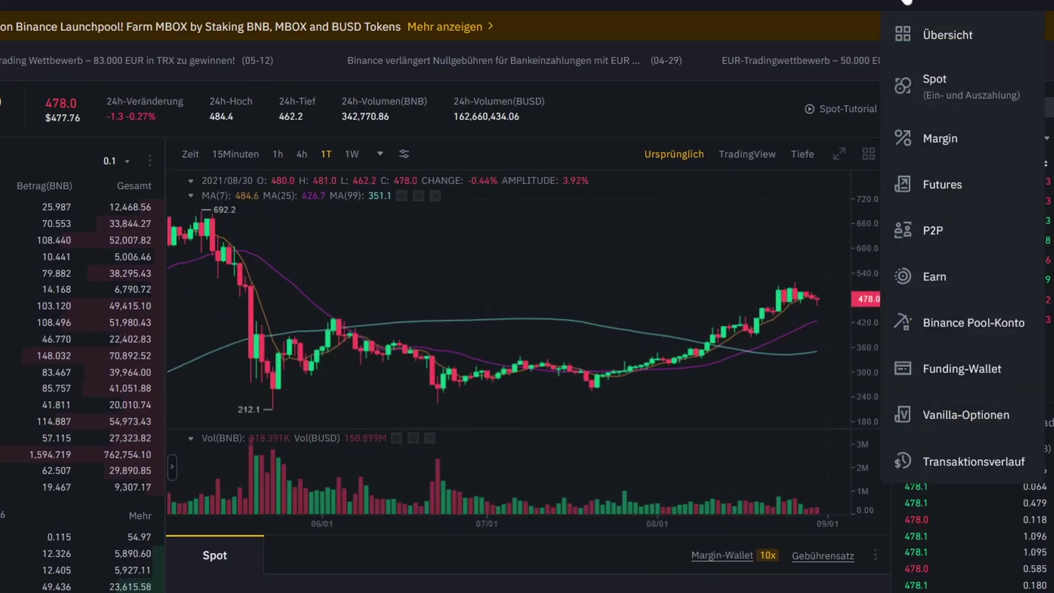
click(929, 37)
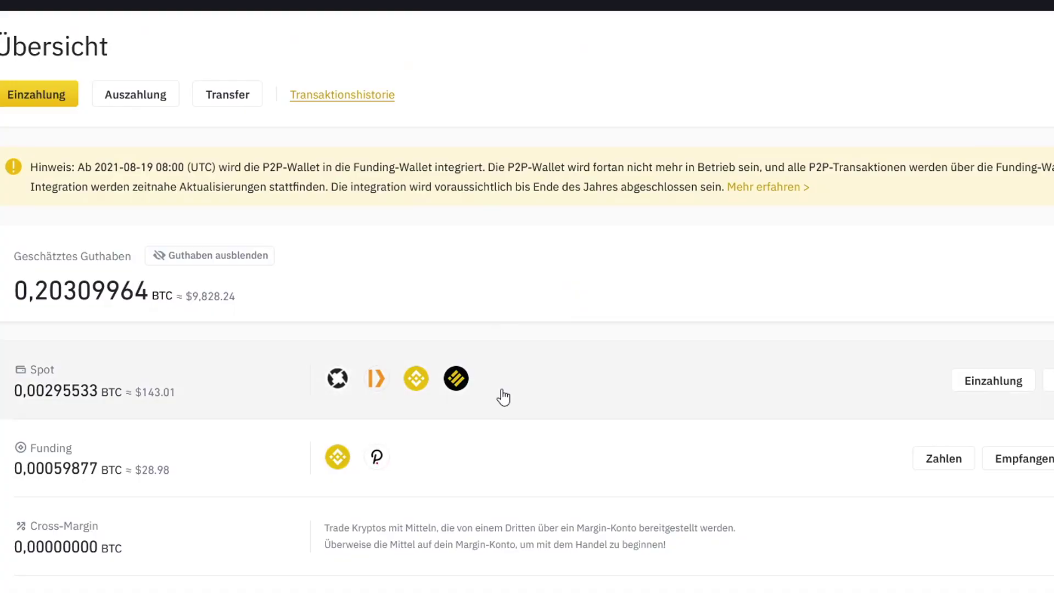
Step: Start a BUSD withdrawal from the Binance Spot wallet, with 143.02537839 BUSD available
click(504, 395)
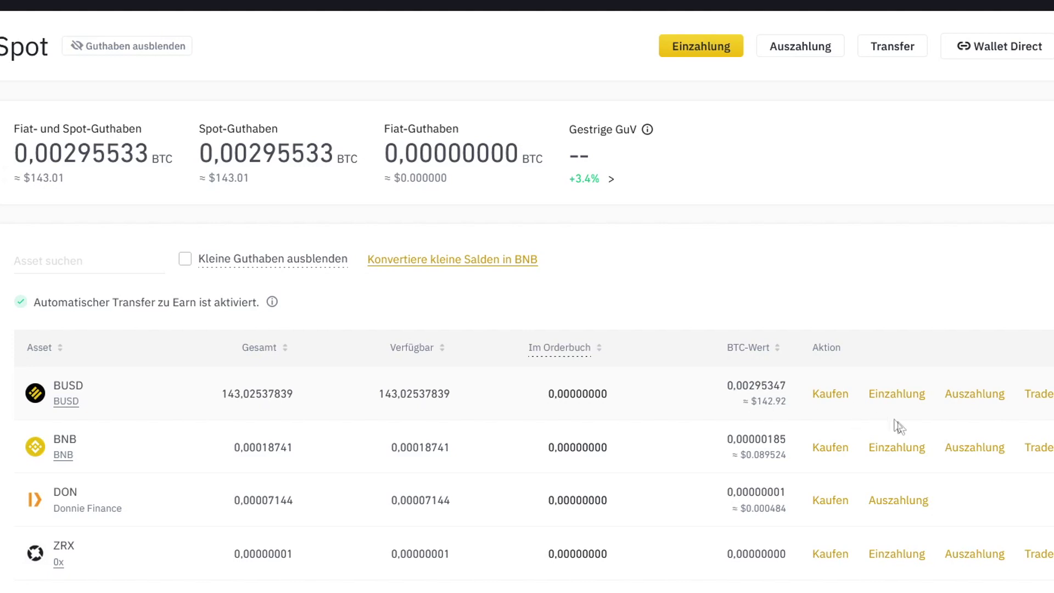
click(990, 404)
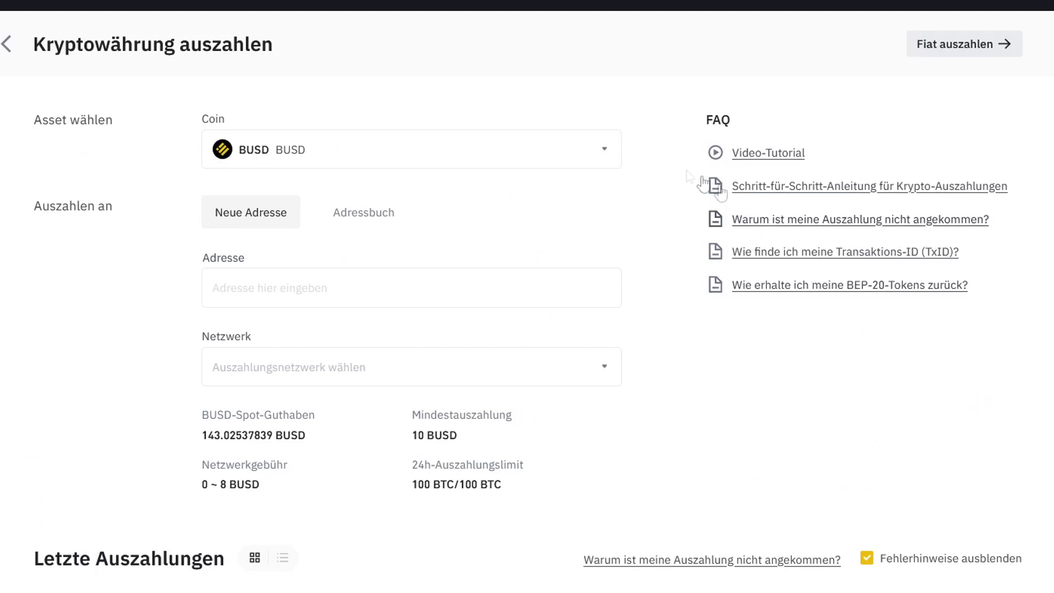
Step: Pick BSC Binance Smart Chain (BEP20) as the withdrawal network and acknowledge its warning
click(535, 378)
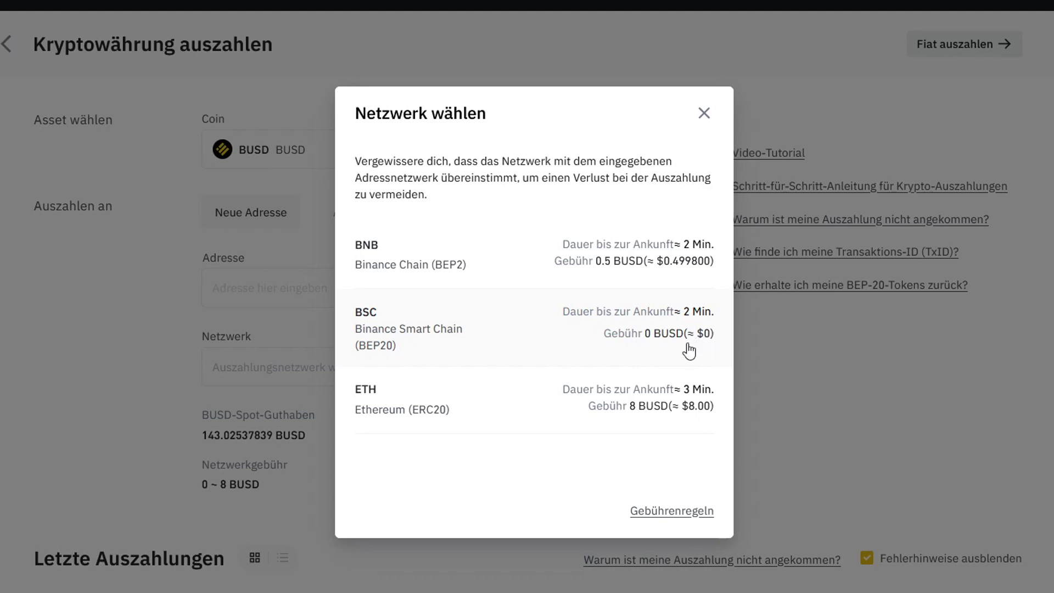
click(541, 333)
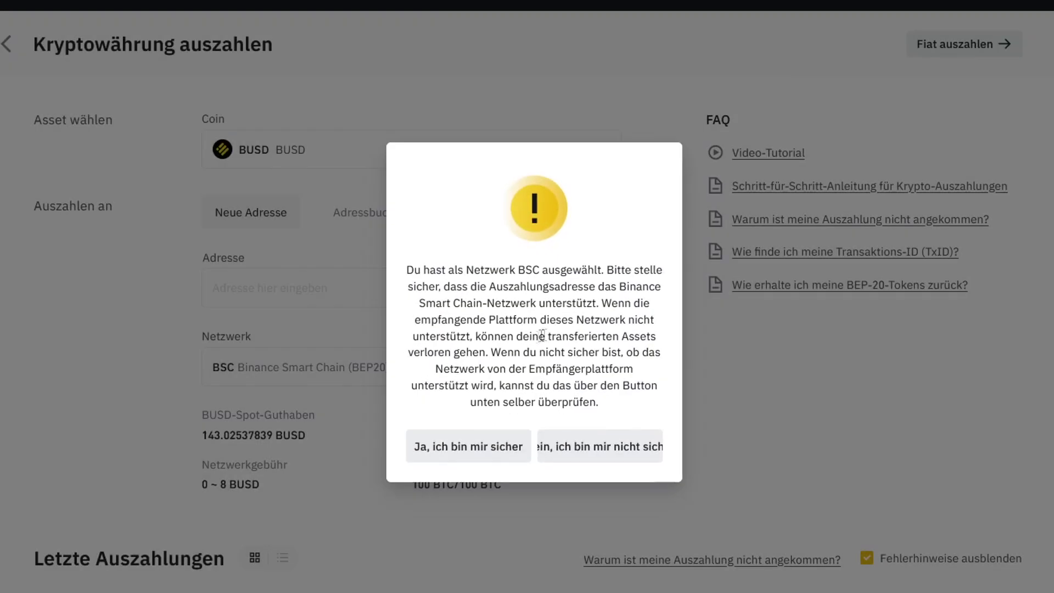
click(487, 447)
Step: Confirm BSC support, then paste FTX's BSC BUSD deposit address into Binance's Adresse field
click(482, 447)
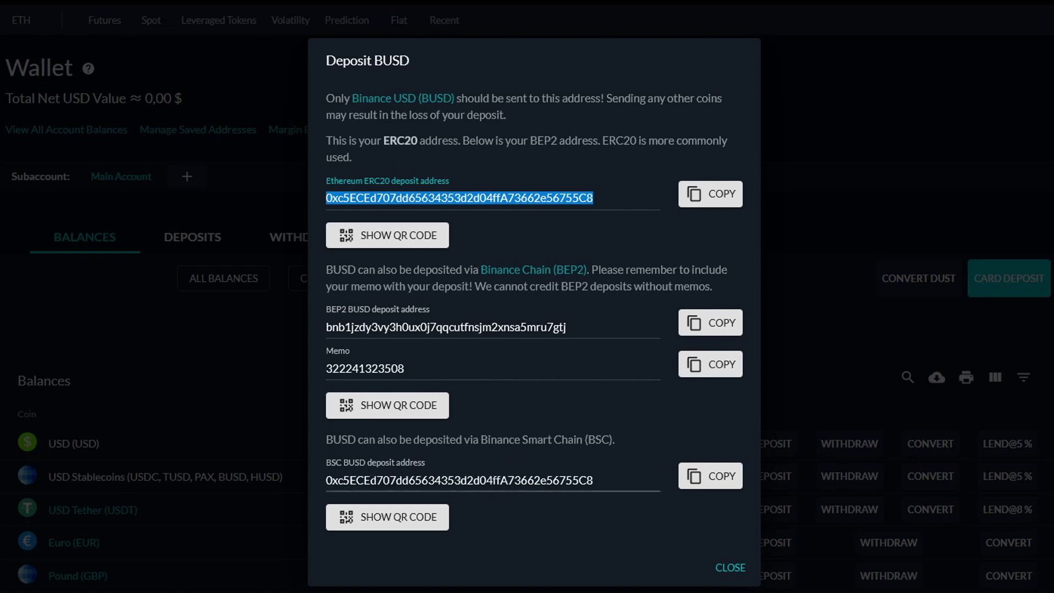
click(703, 488)
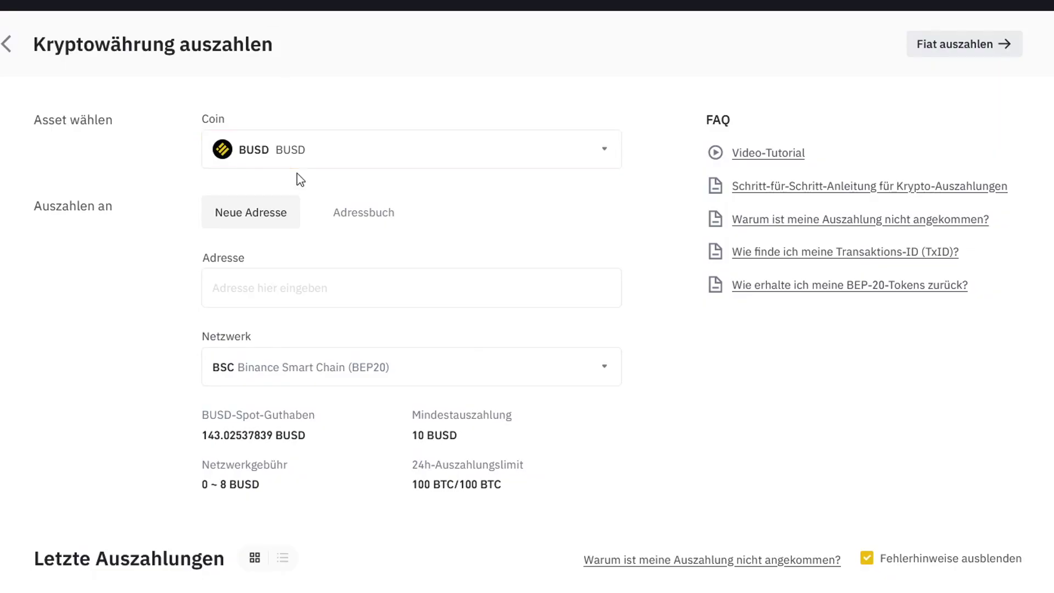
click(259, 284)
right_click(259, 284)
click(324, 393)
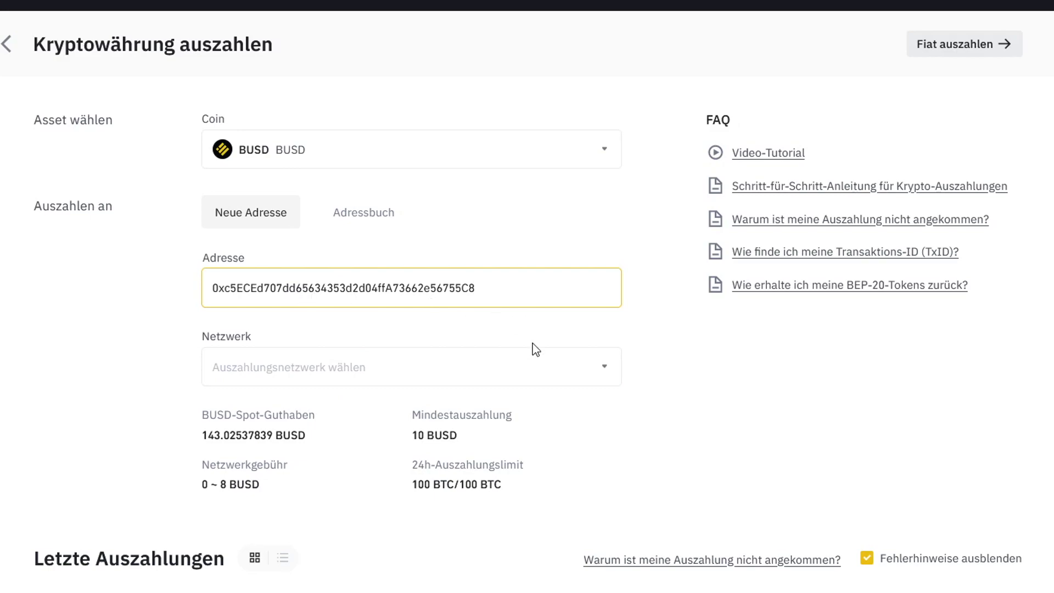
Step: Reselect BSC (BEP20) as the withdrawal network and confirm the address supports it
click(485, 377)
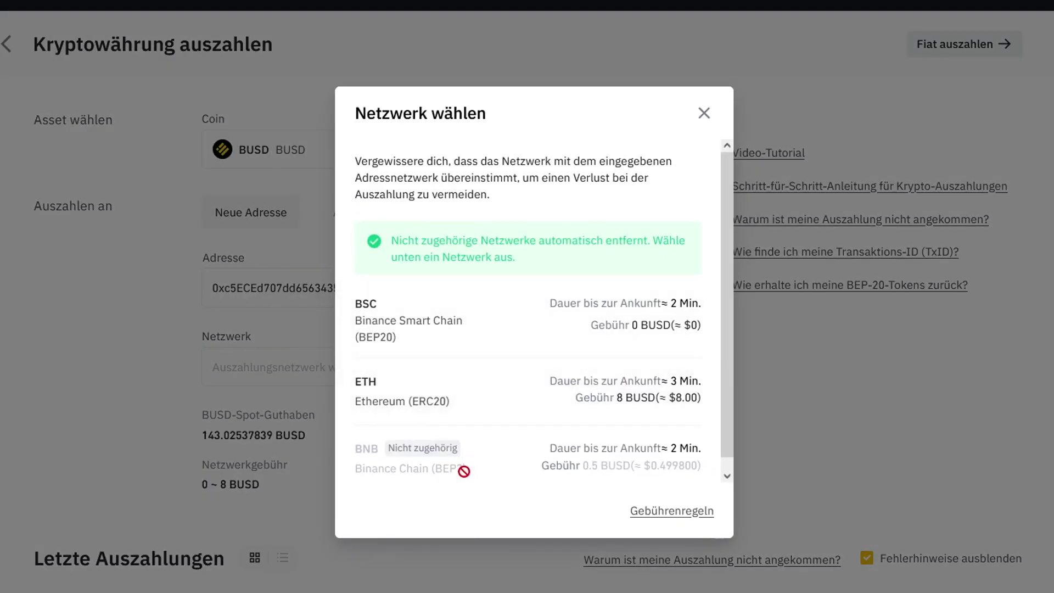
click(535, 338)
click(466, 444)
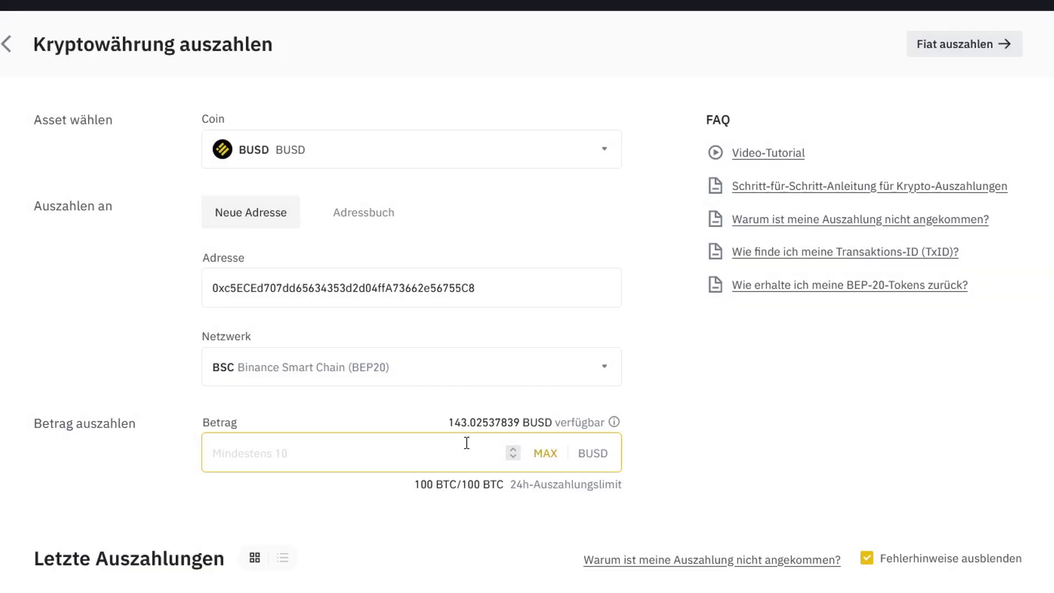
Step: Withdraw the full 143.02537839 BUSD balance and confirm the BSC network for the summary
click(549, 461)
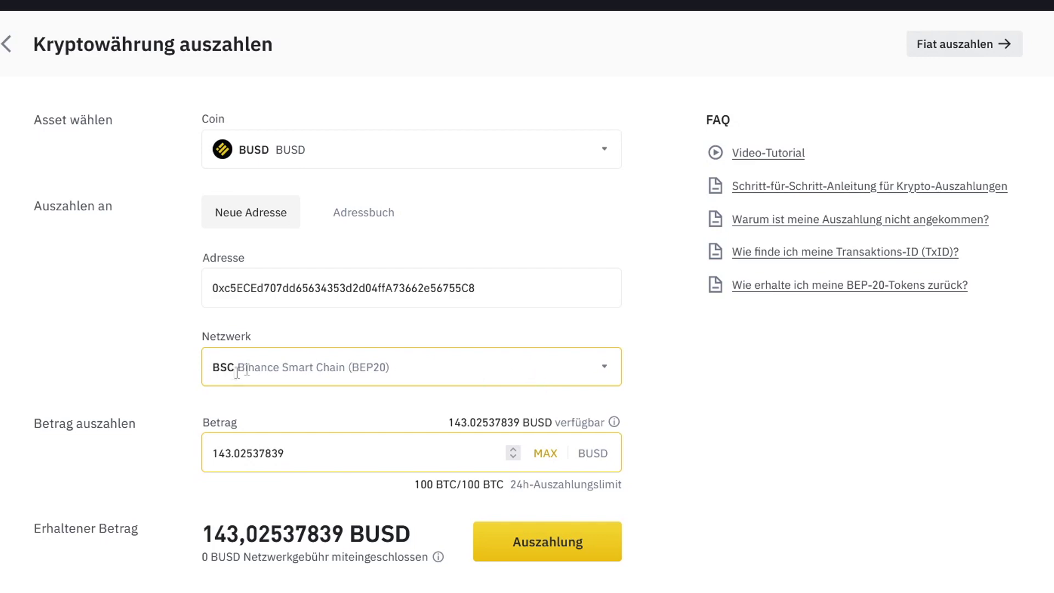
click(560, 549)
click(610, 422)
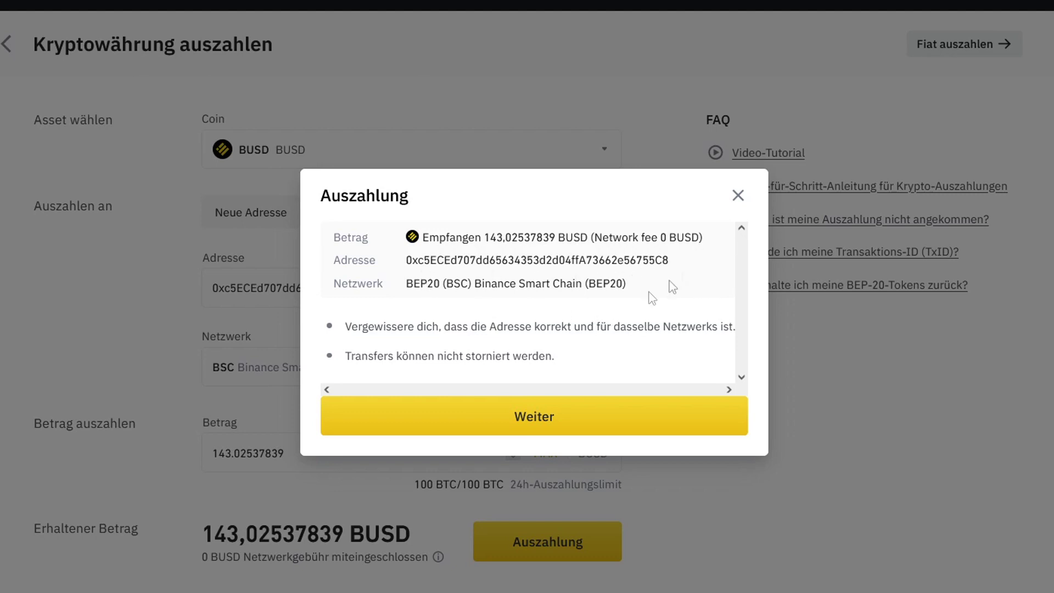
Step: Continue past the summary, enter the e-mail and authenticator codes, and submit the withdrawal
click(558, 415)
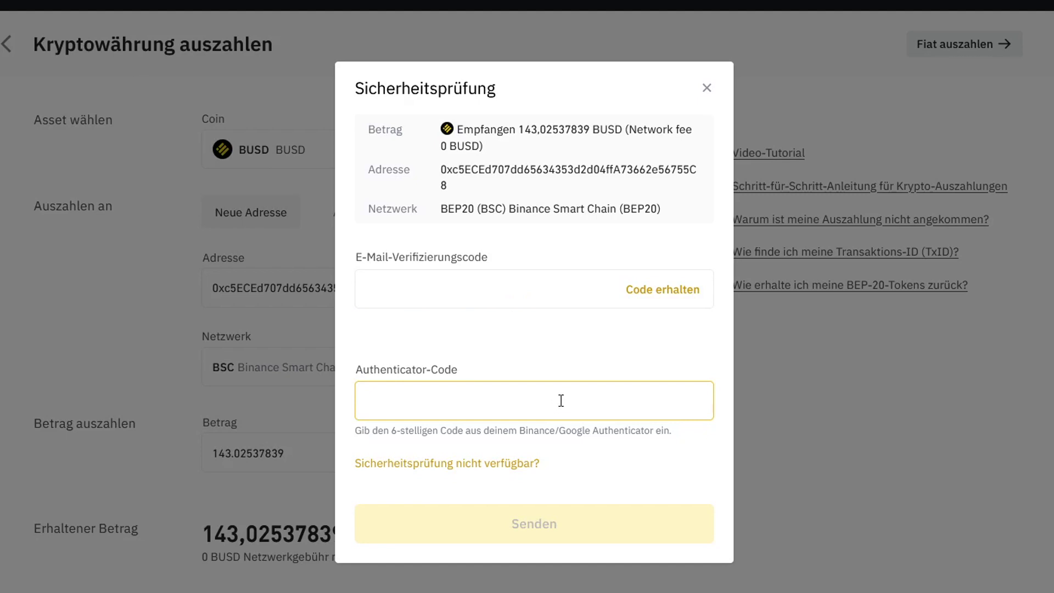
click(659, 290)
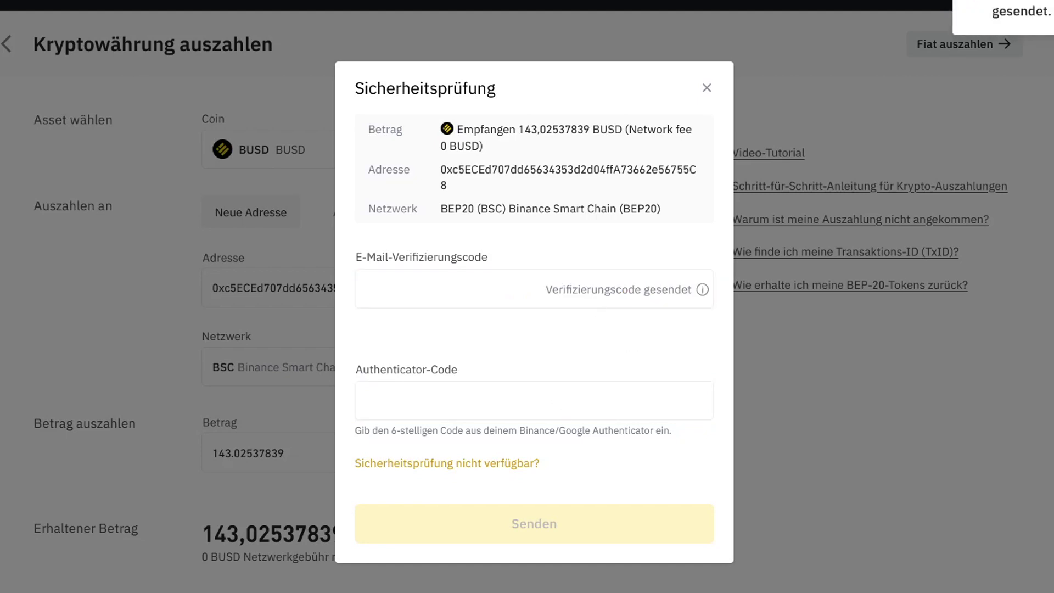
click(420, 404)
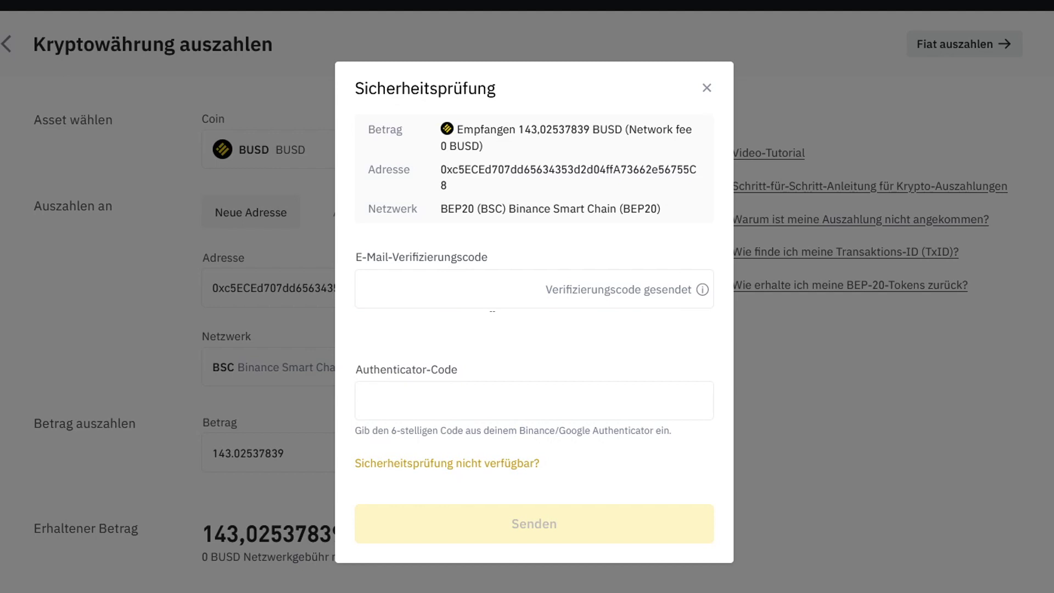
click(455, 401)
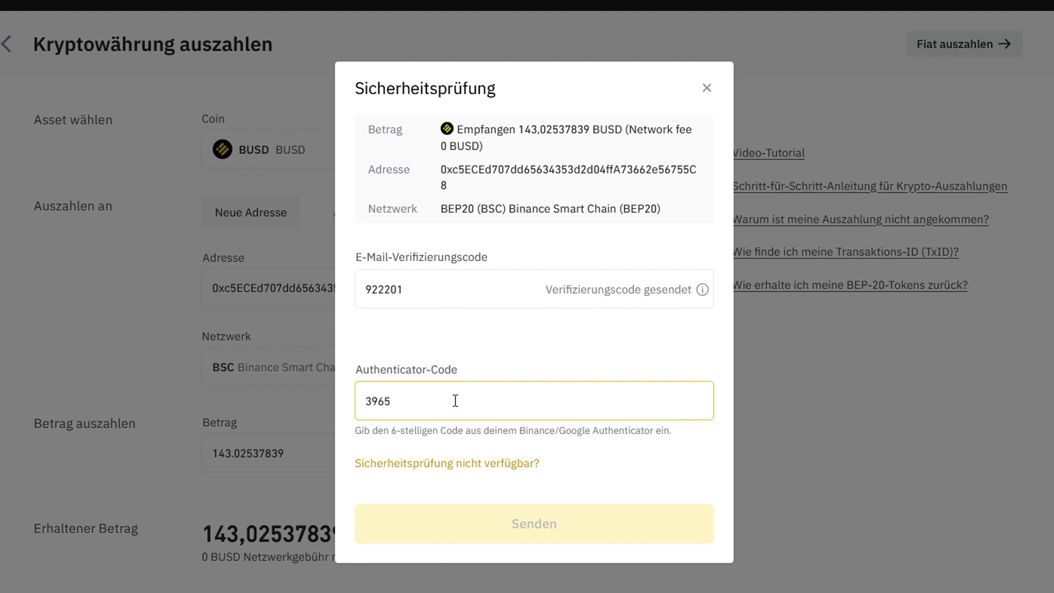
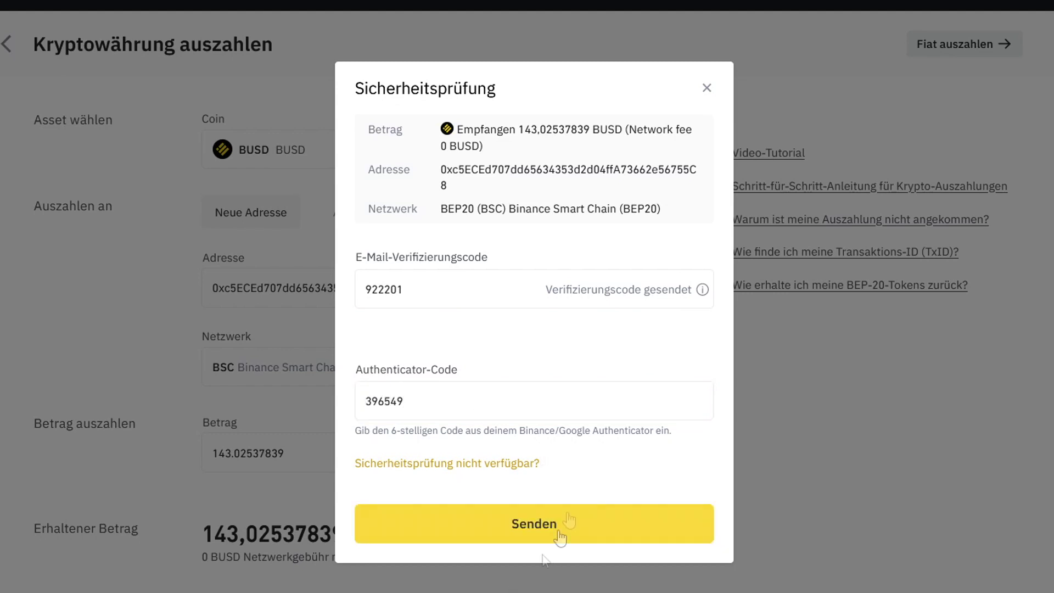
click(563, 533)
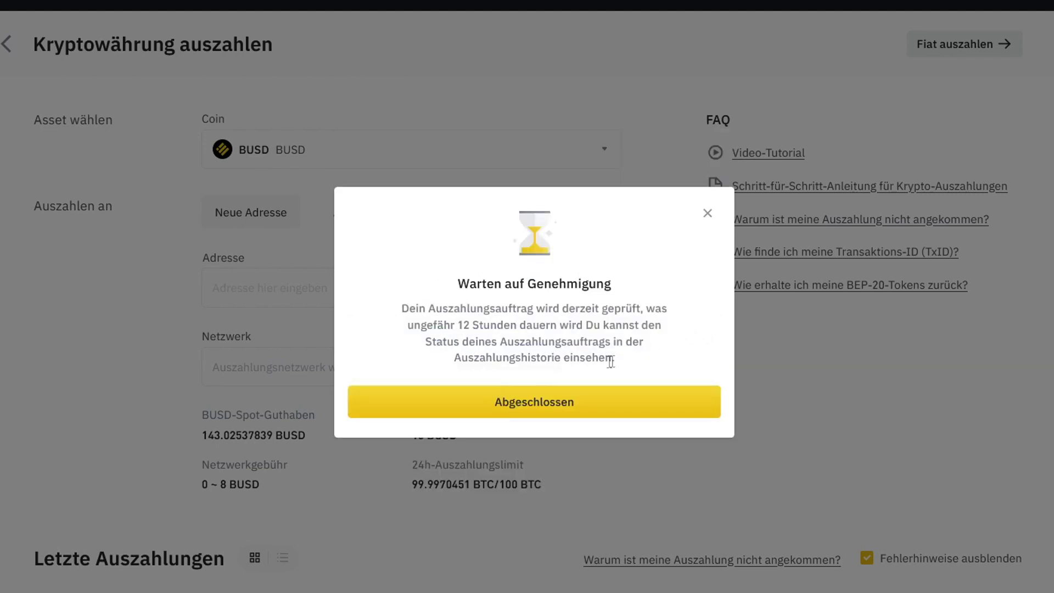
click(595, 414)
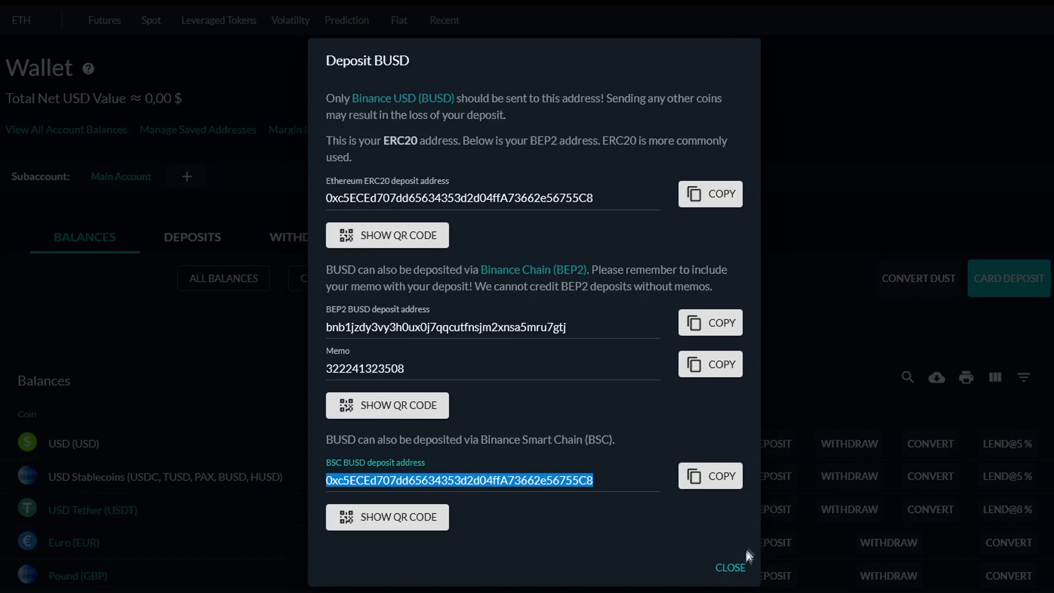
Step: Close FTX's Deposit BUSD dialog and scroll down the wallet Balances list
click(730, 568)
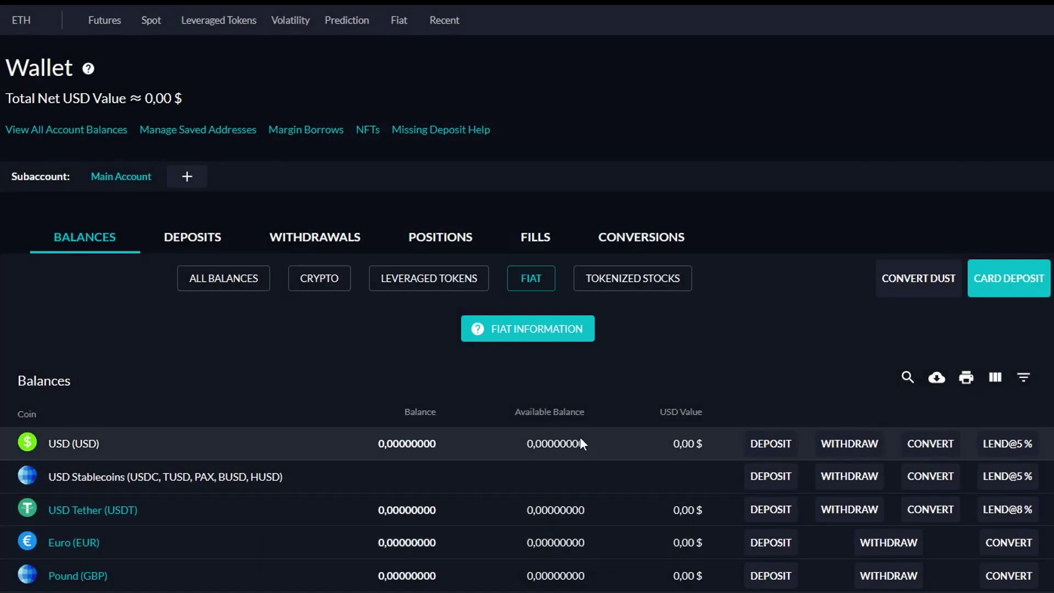
scroll(580, 436, down, 3)
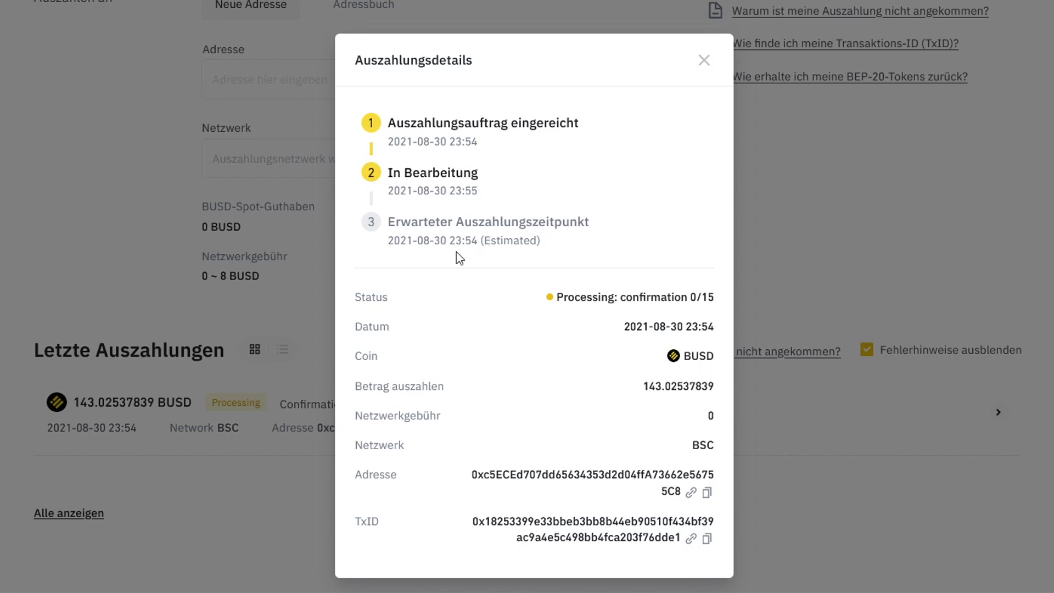
Step: Select the estimated time text in Auszahlungsdetails, then close the withdrawal details window
drag(453, 244, 492, 244)
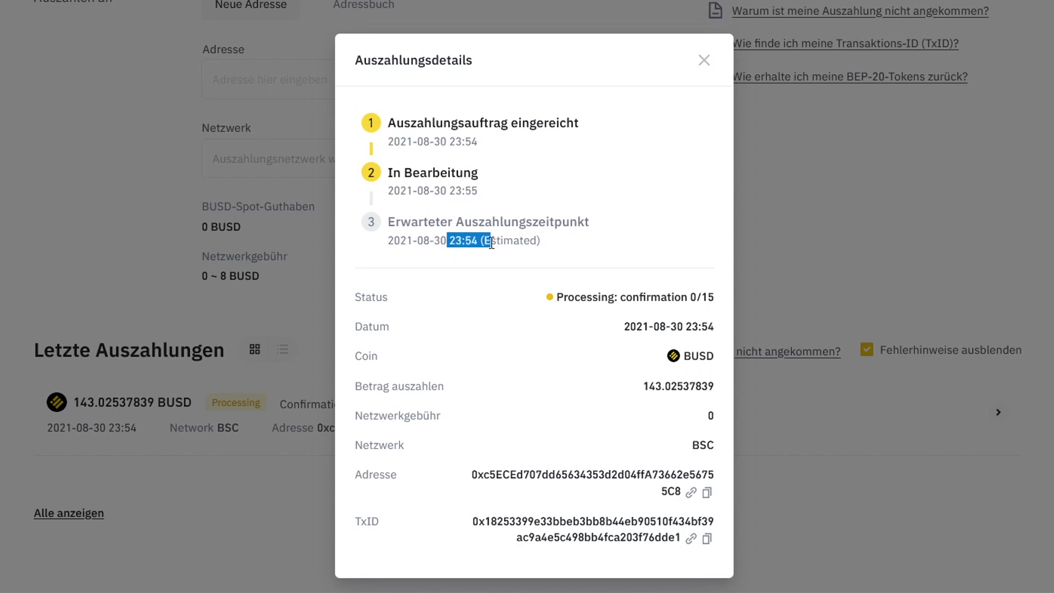
click(504, 268)
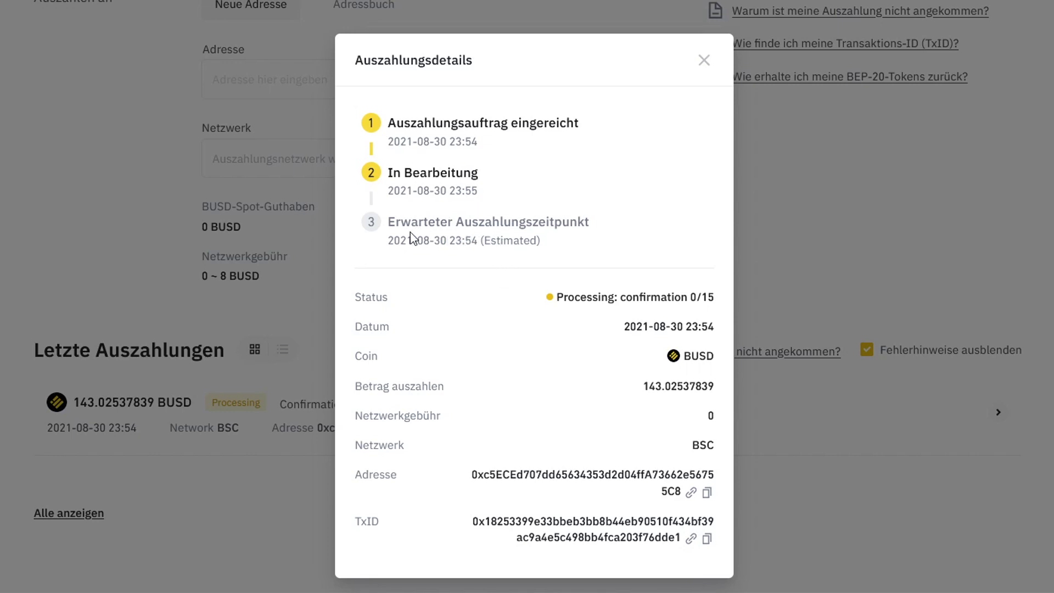
drag(440, 241, 604, 260)
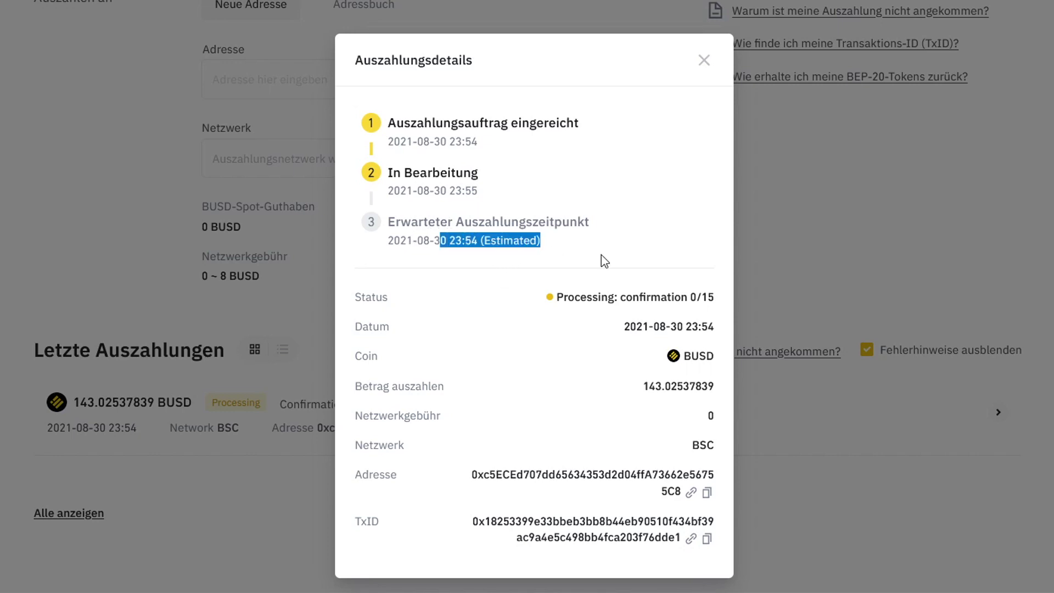
click(613, 258)
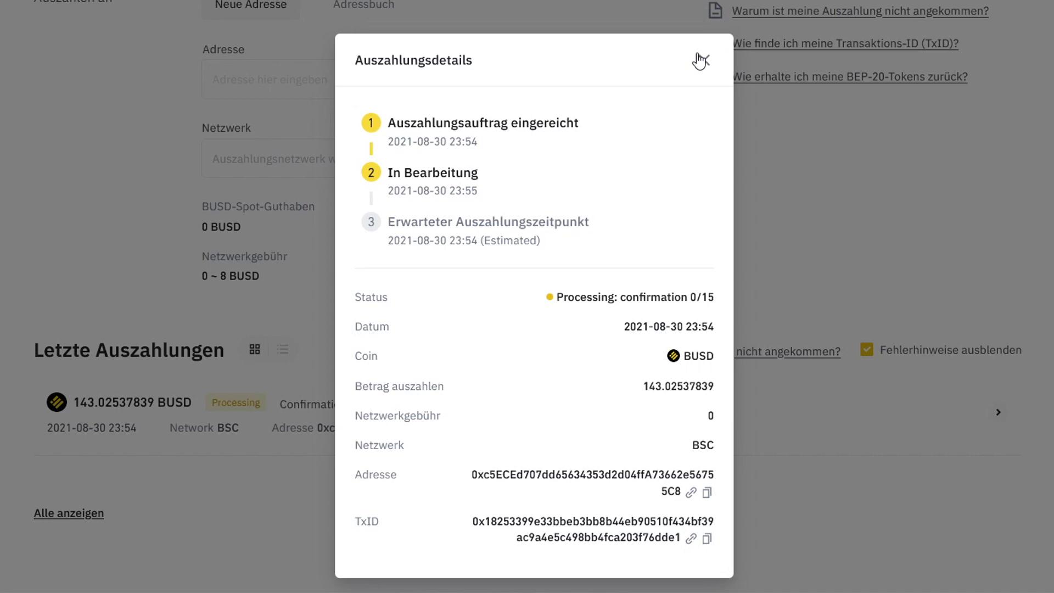
click(700, 60)
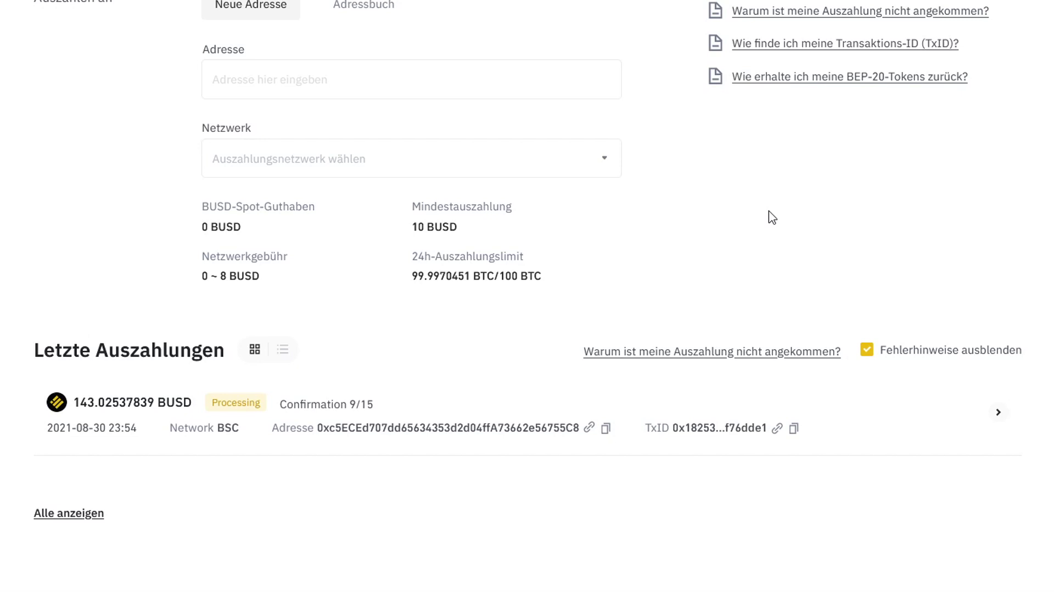
Step: Scroll FTX's Balances list to check the USD row showing 143,02537839
scroll(772, 217, down, 2)
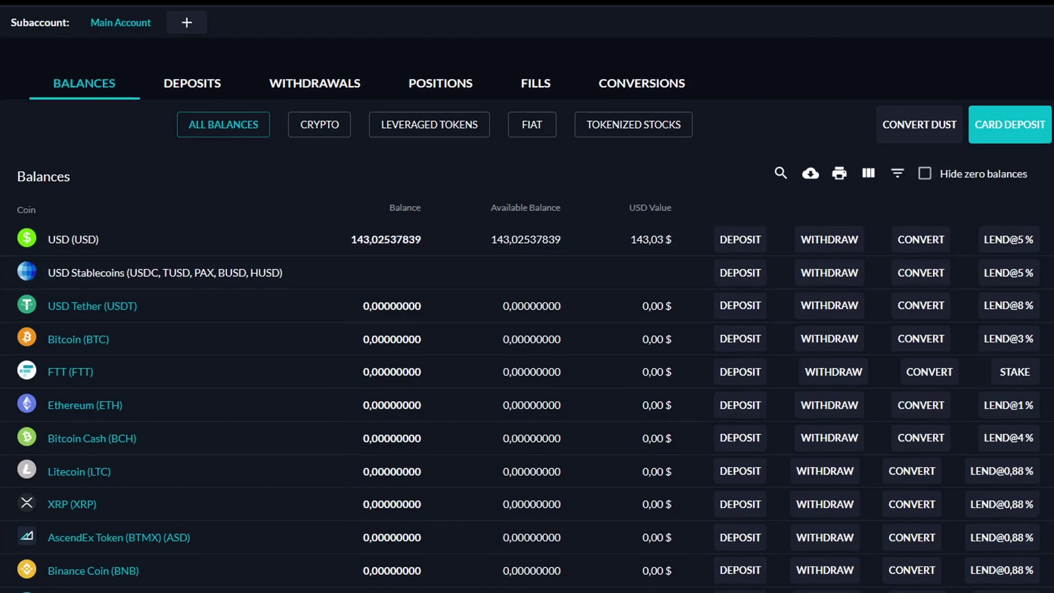
Step: Search for CEL and open the CEL/USD spot market
click(398, 0)
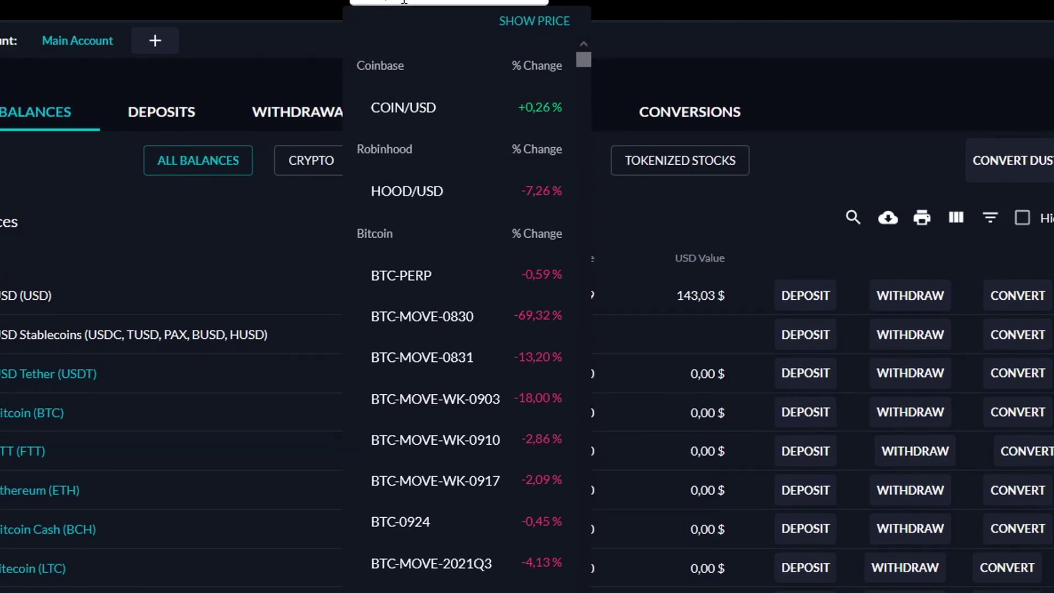
text(CEL)
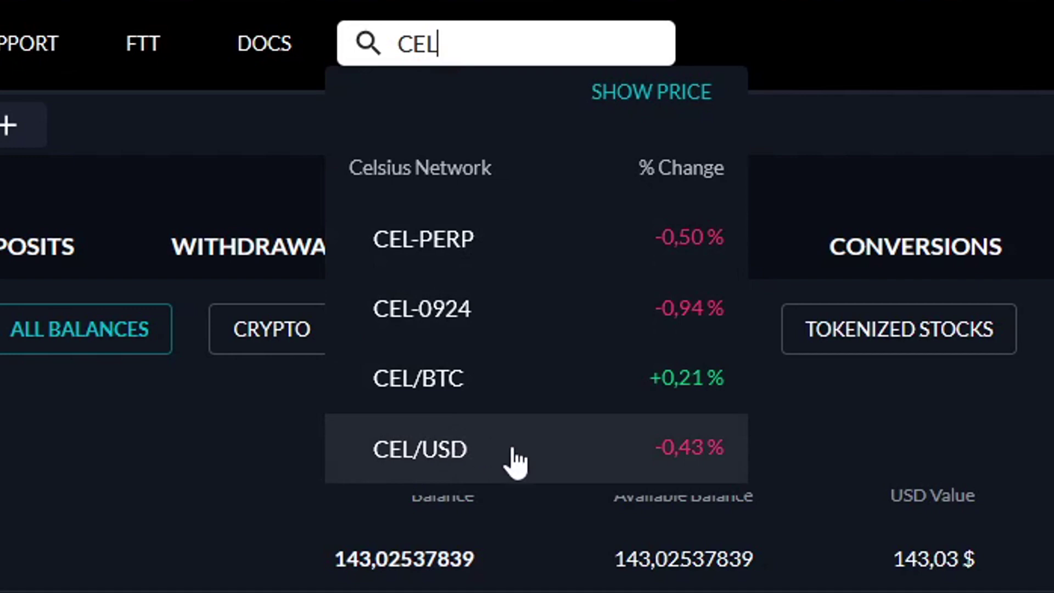
click(512, 448)
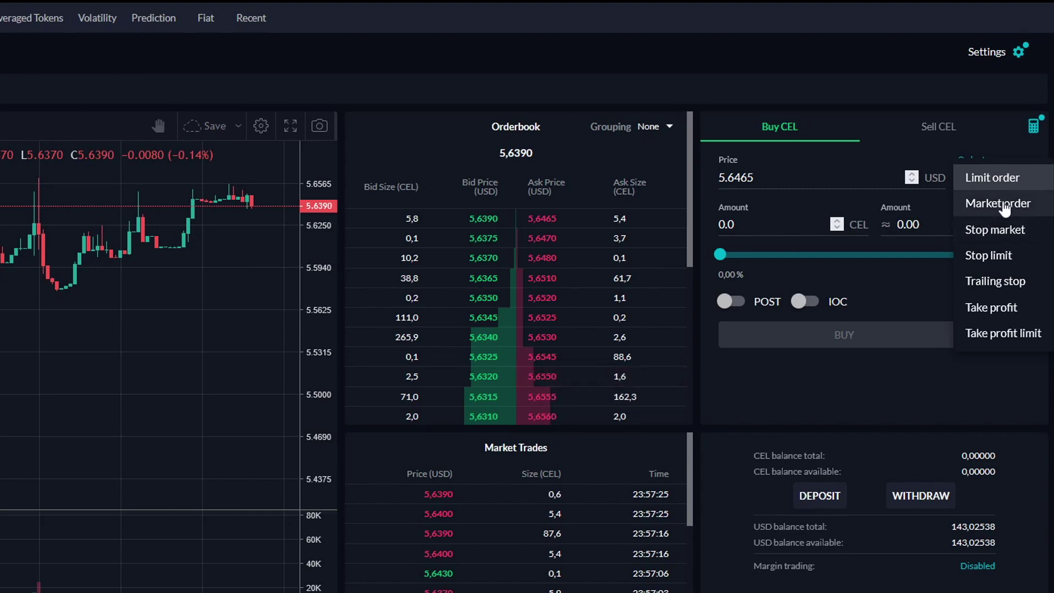
Step: Market-buy CEL with 100% of the USD balance, then open the CEL withdrawal form
click(1002, 205)
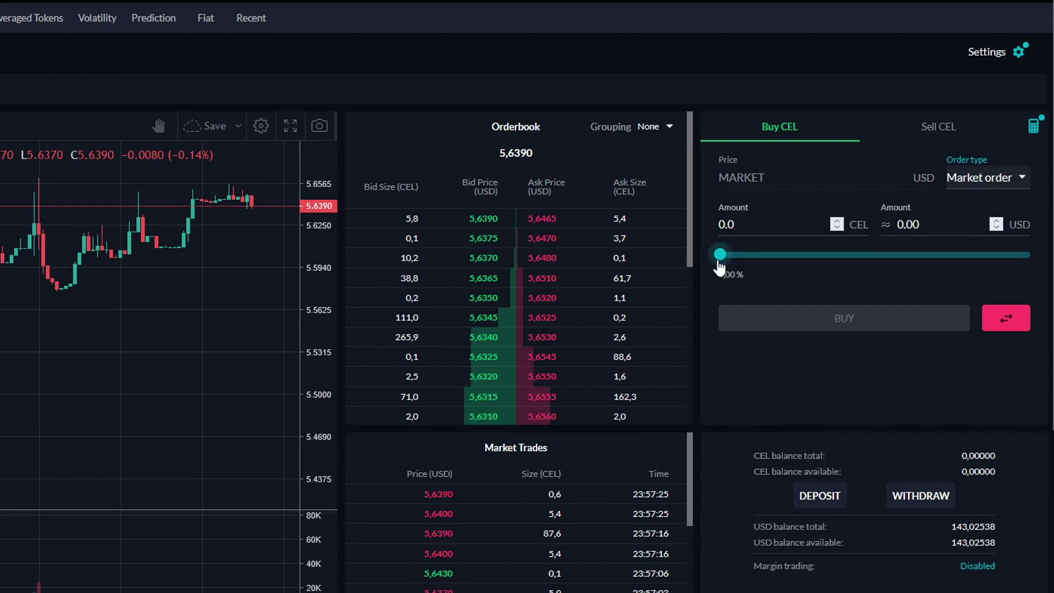
drag(719, 257, 1031, 254)
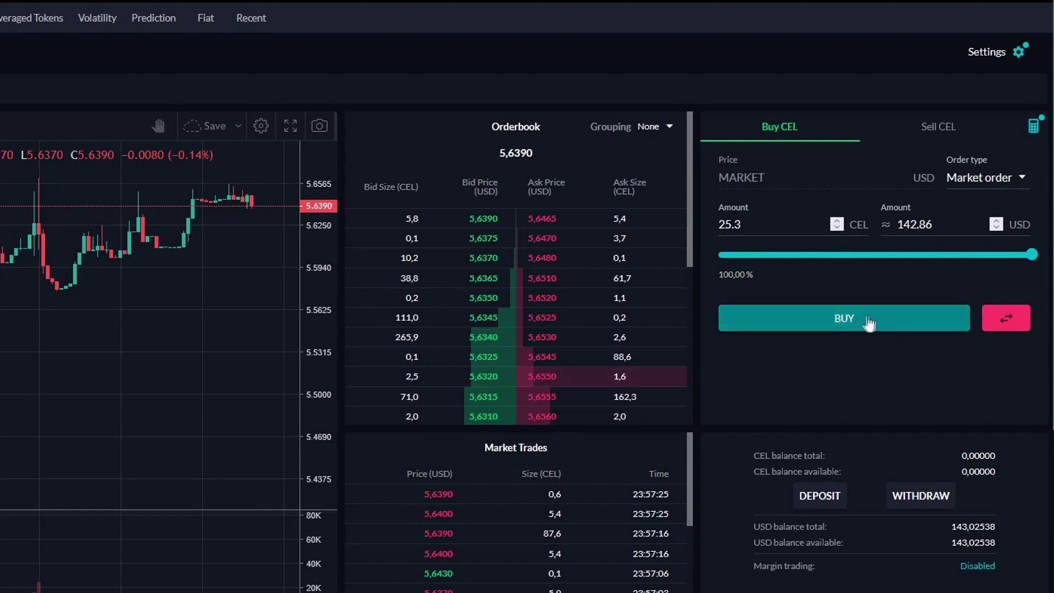
click(860, 324)
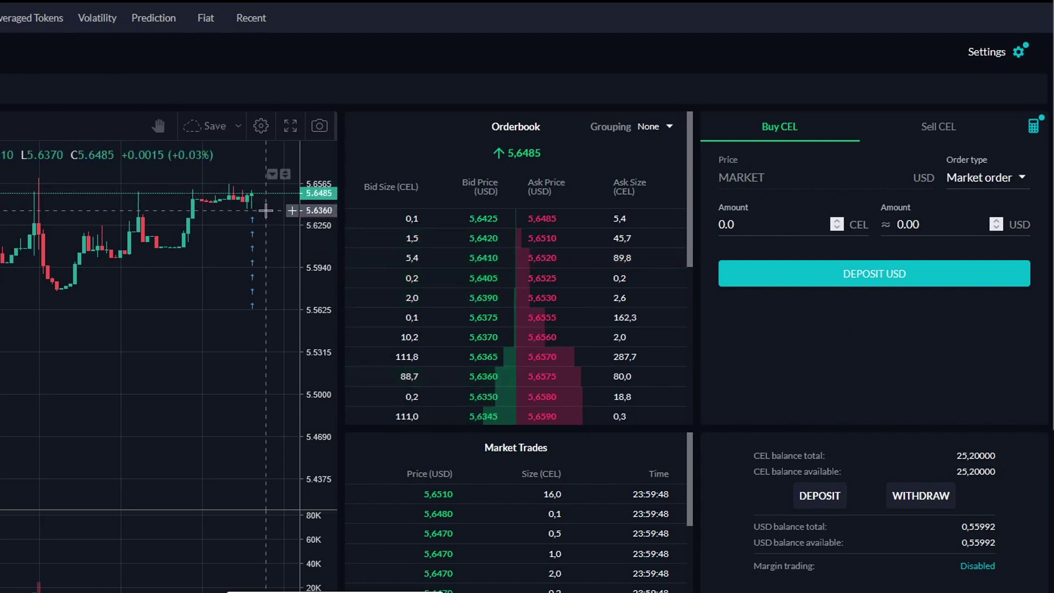
mouse_move(501, 365)
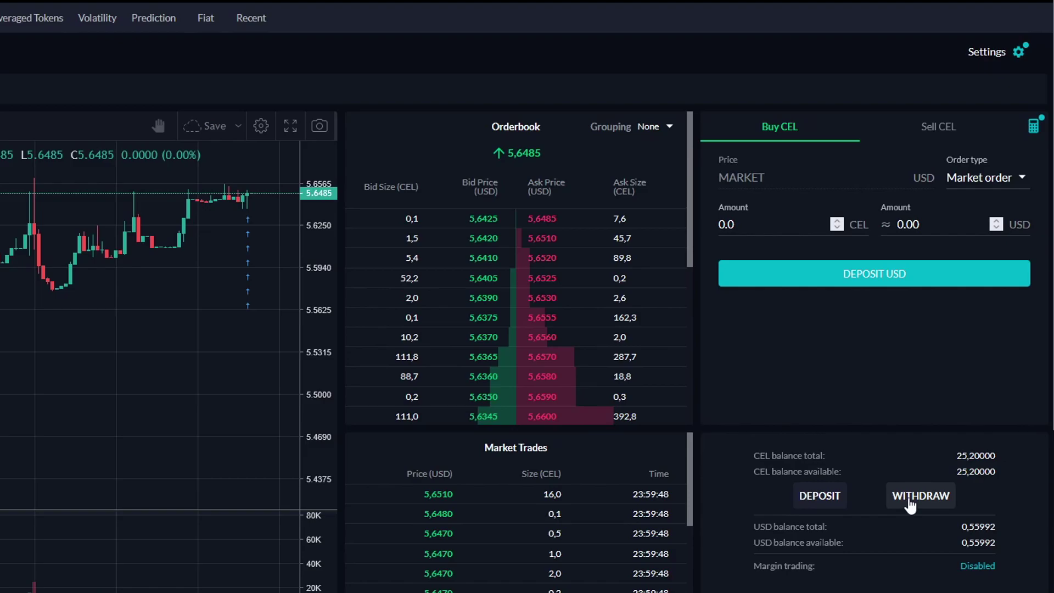
click(909, 499)
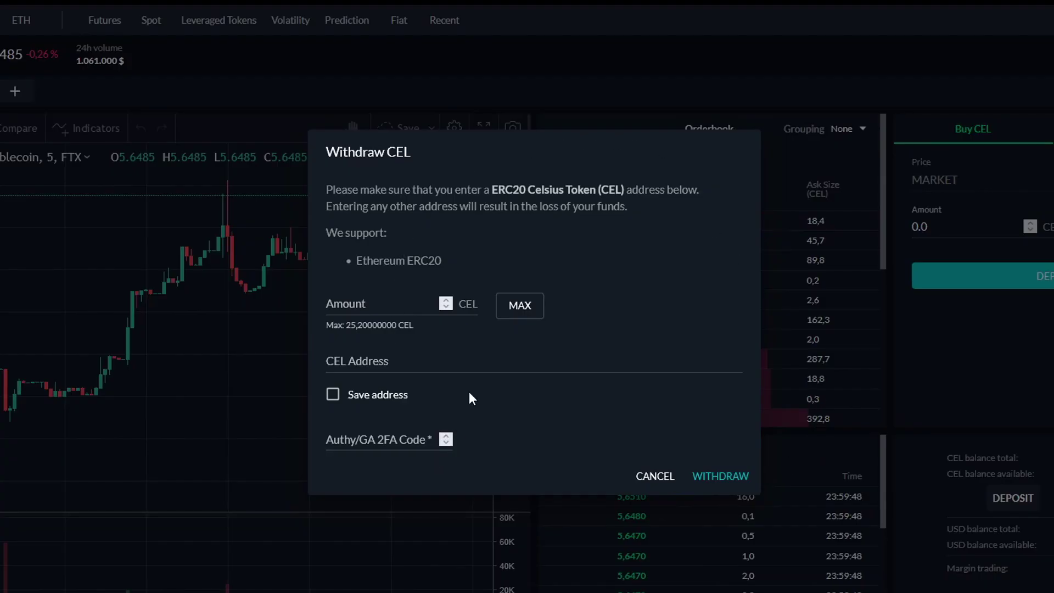